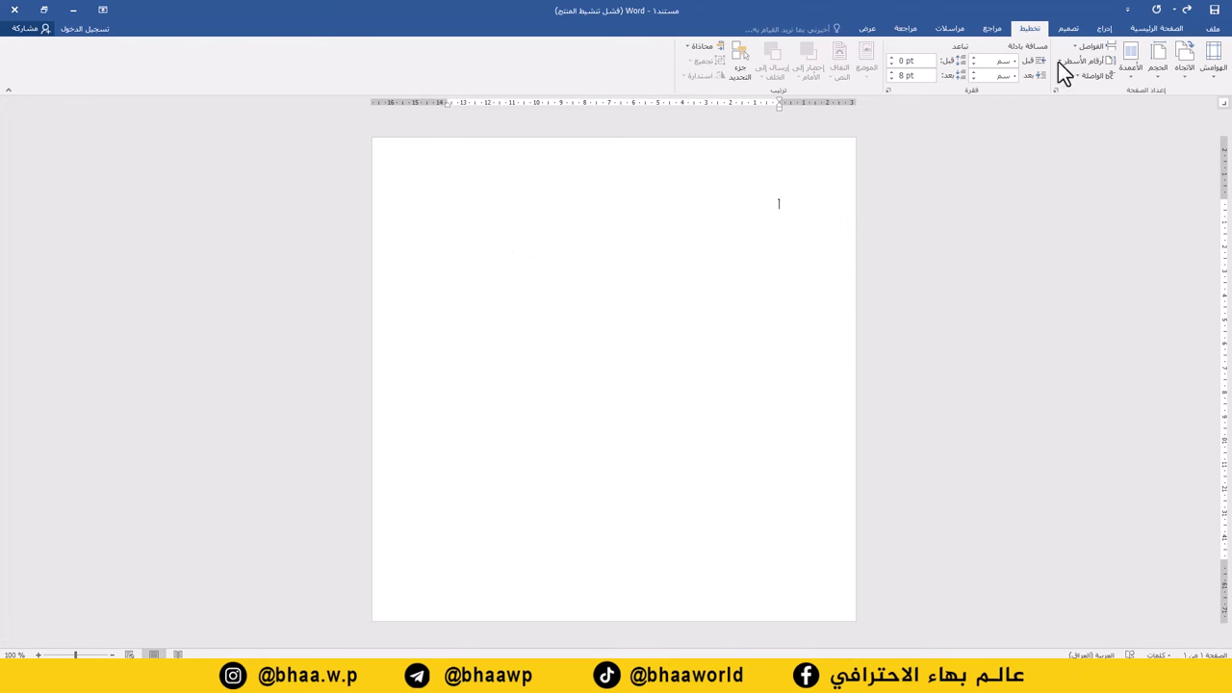
Insert the red gradient picture 1.jpg into the page.
left_click(1104, 29)
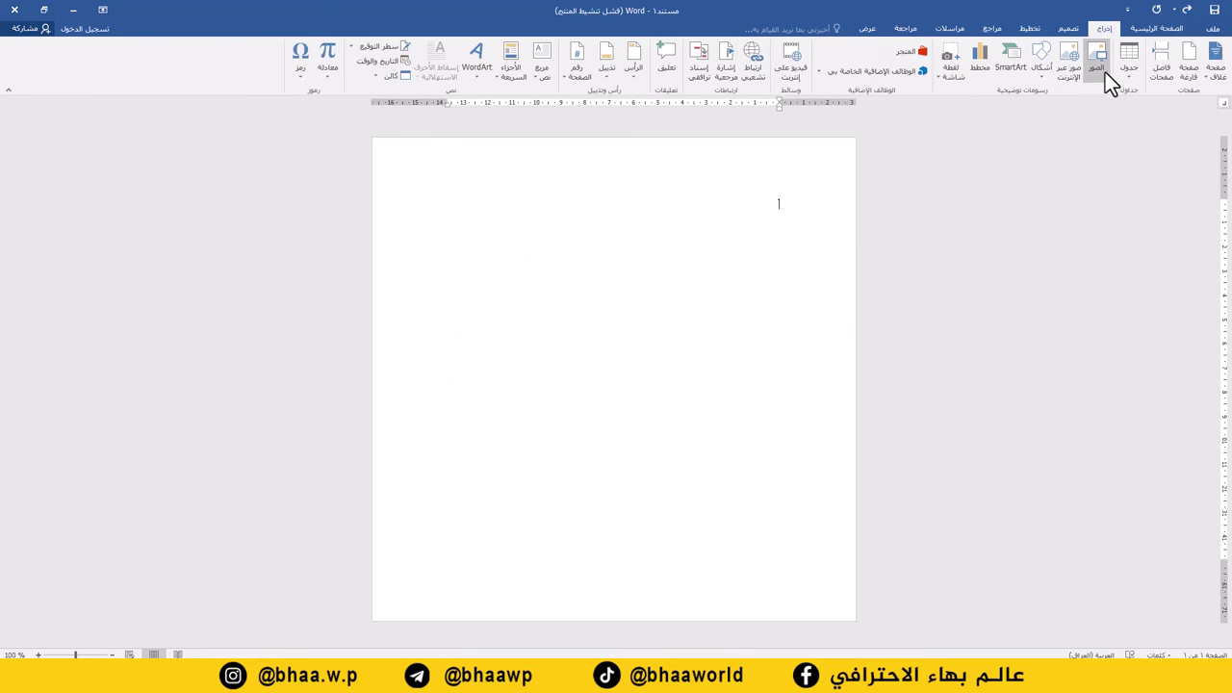
left_click(1101, 73)
left_click(718, 292)
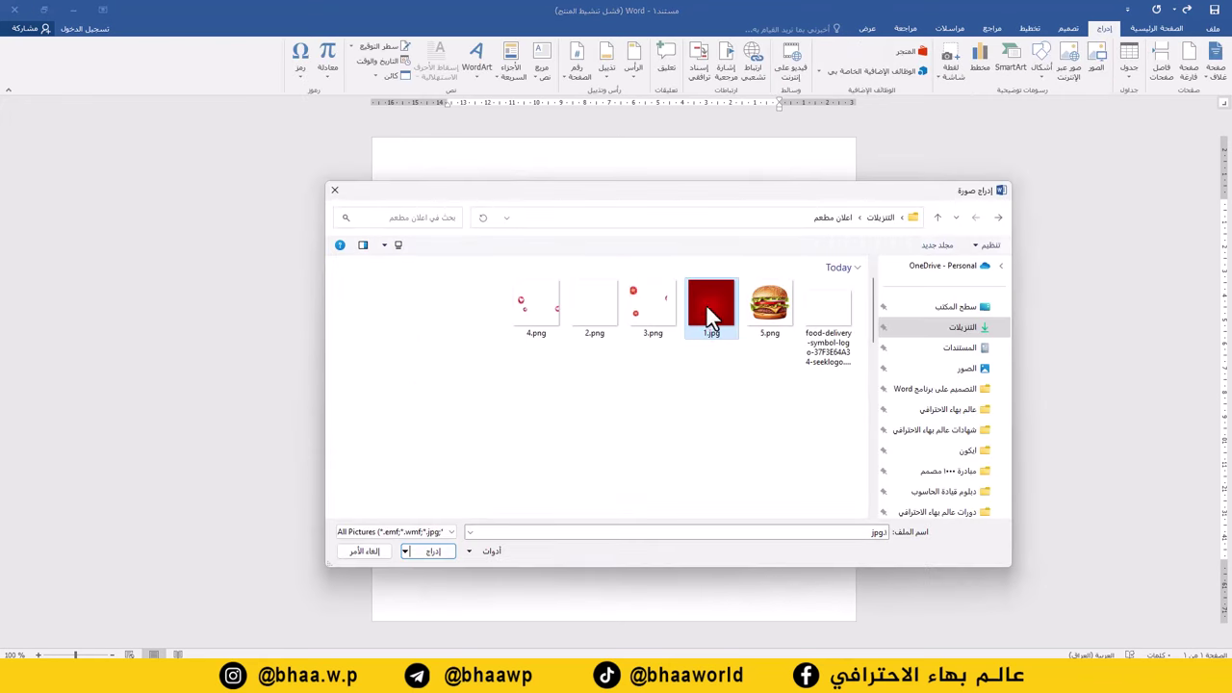
left_click(455, 549)
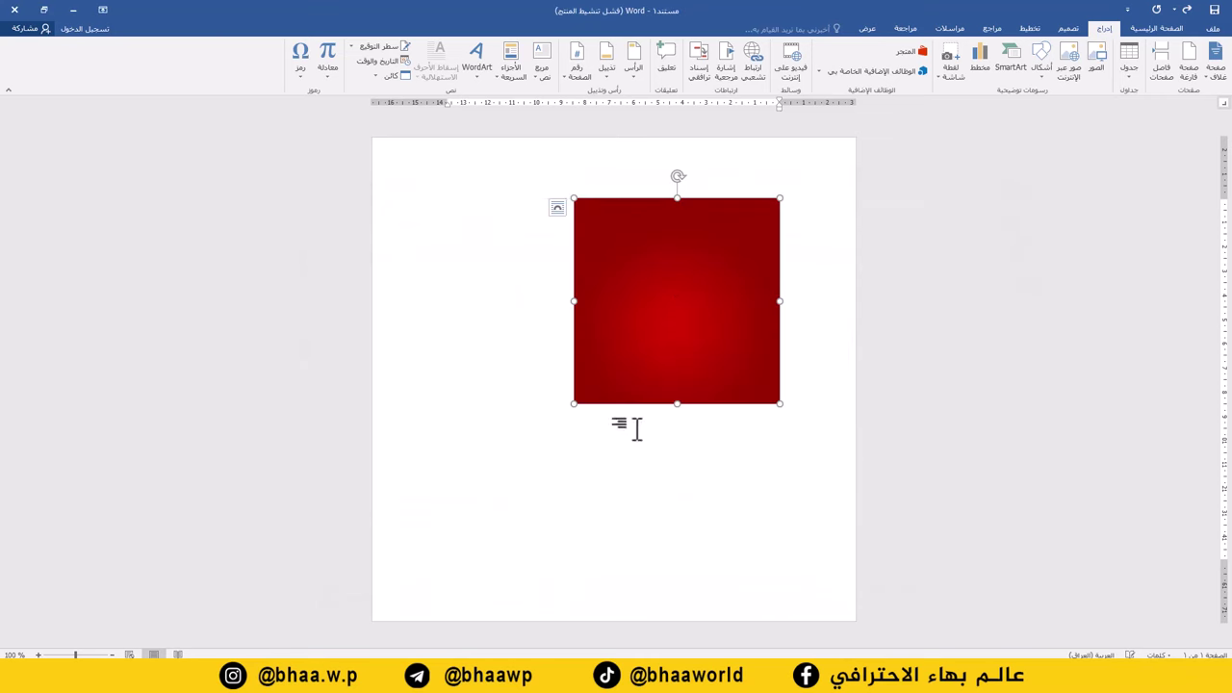
Set 1.jpg to Behind Text and stretch it to cover the whole page.
right_click(672, 289)
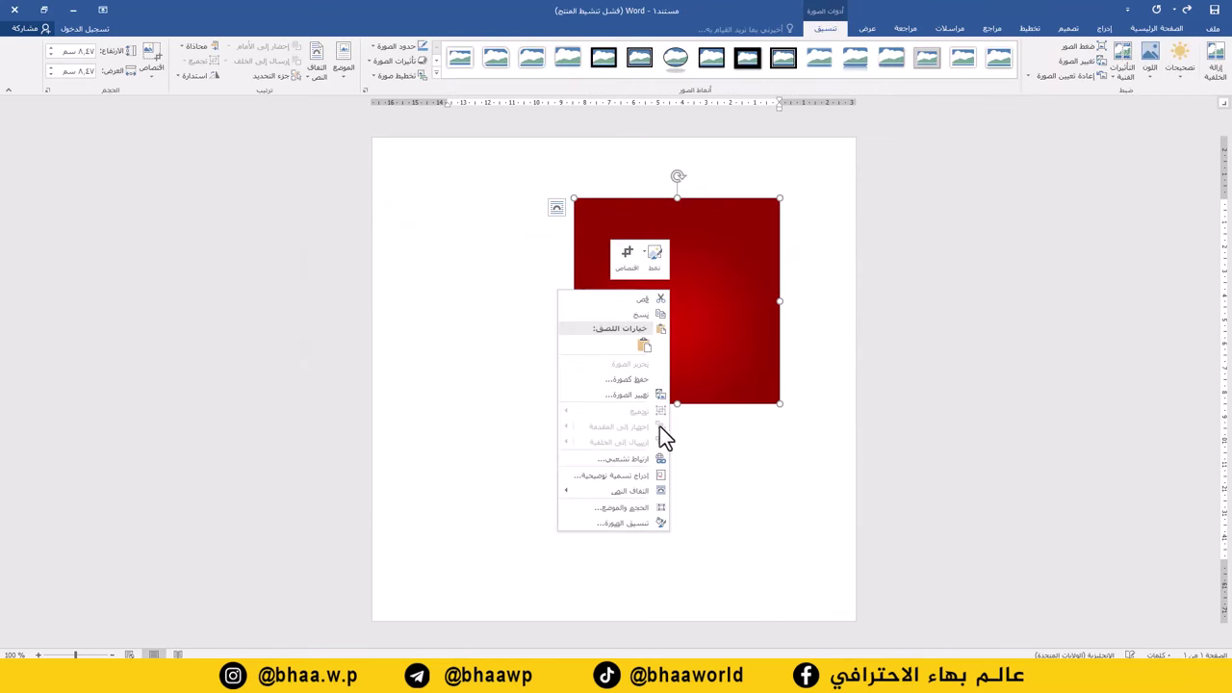
mouse_move(631, 492)
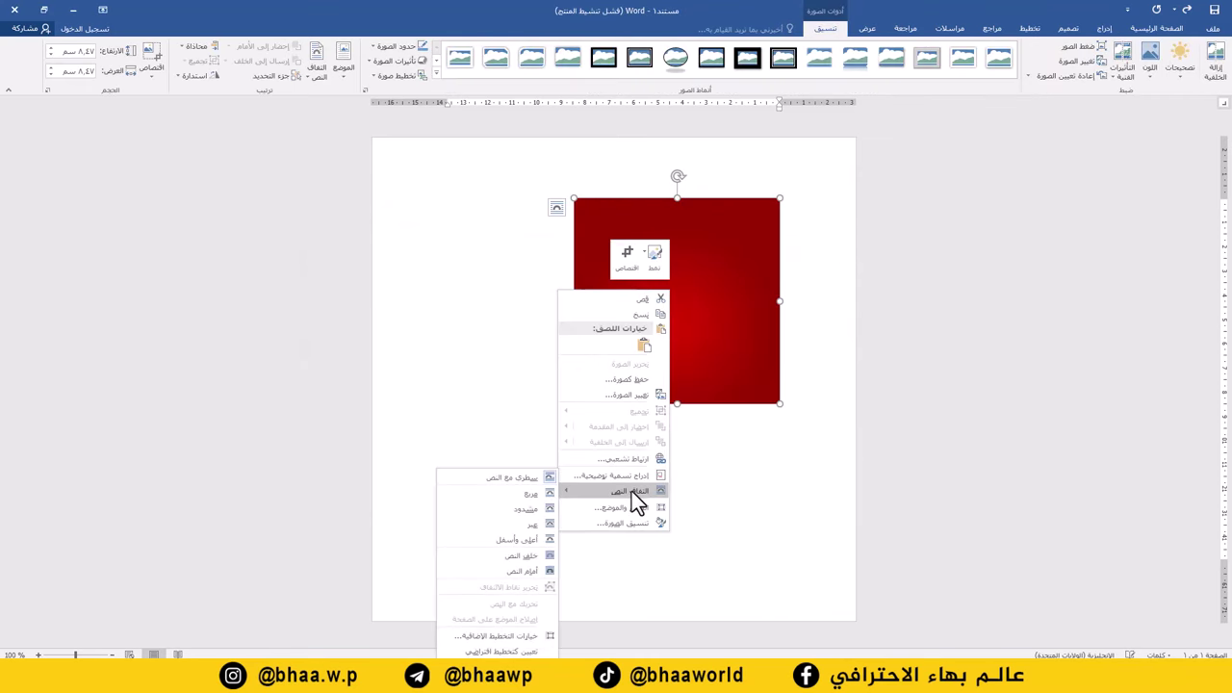
left_click(522, 557)
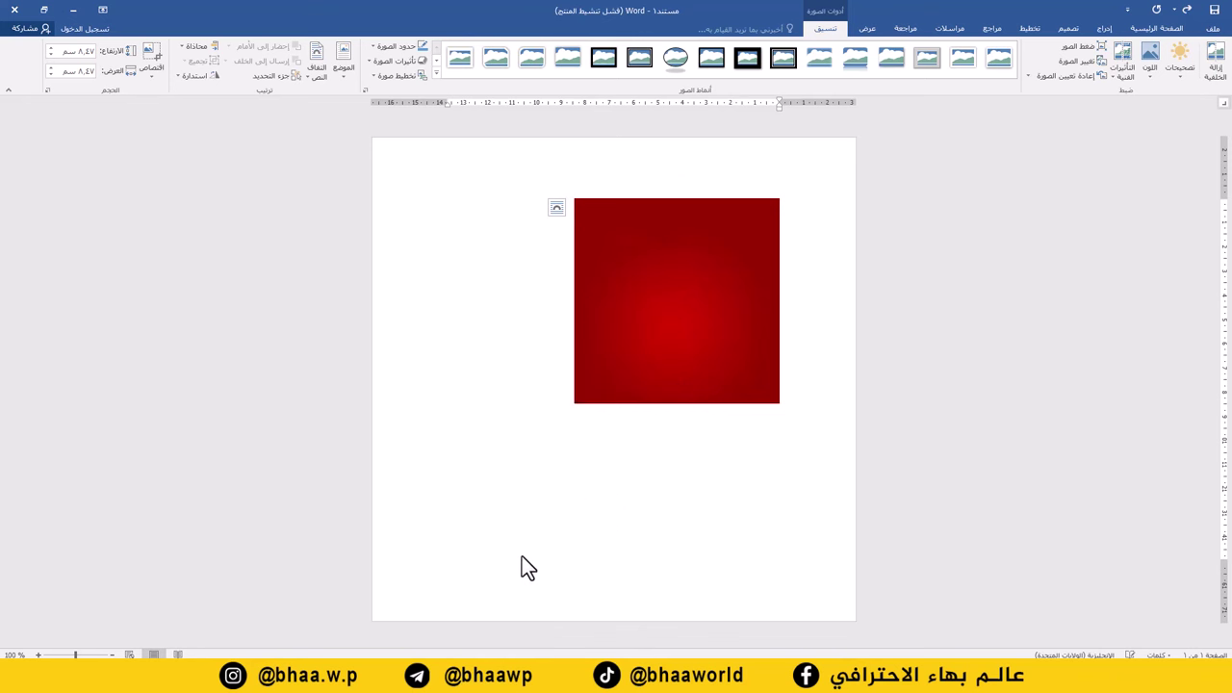
left_click(575, 401)
left_click_drag(574, 404, 379, 597)
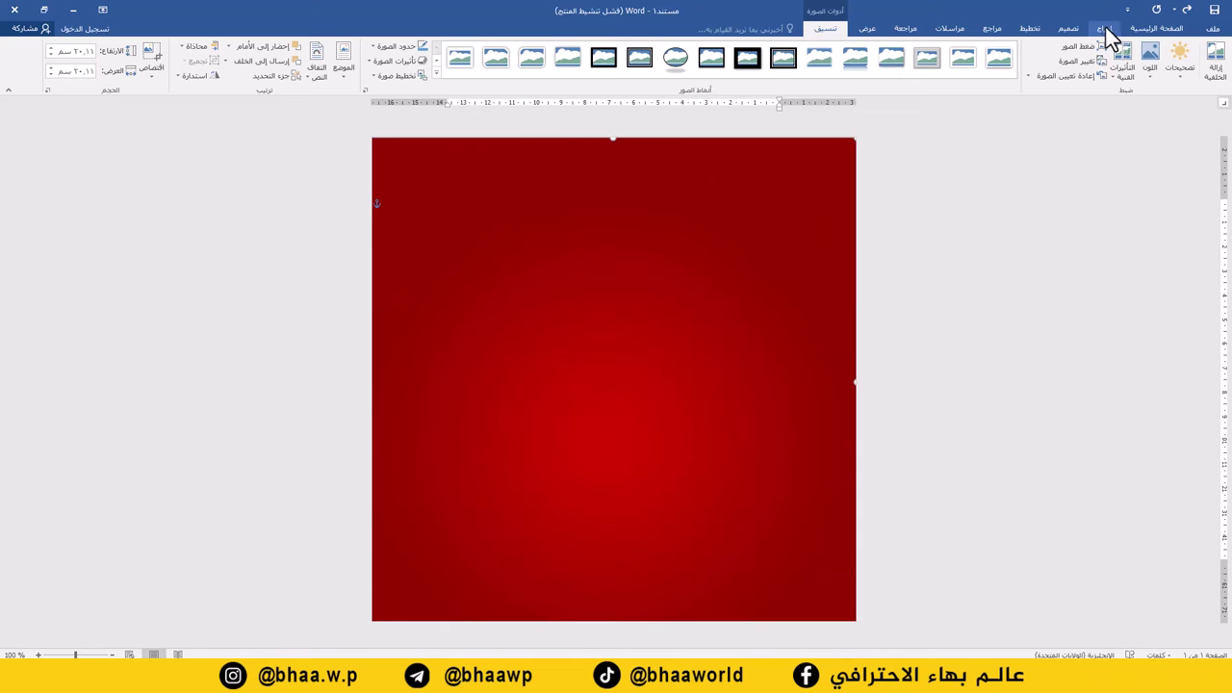
left_click(1104, 29)
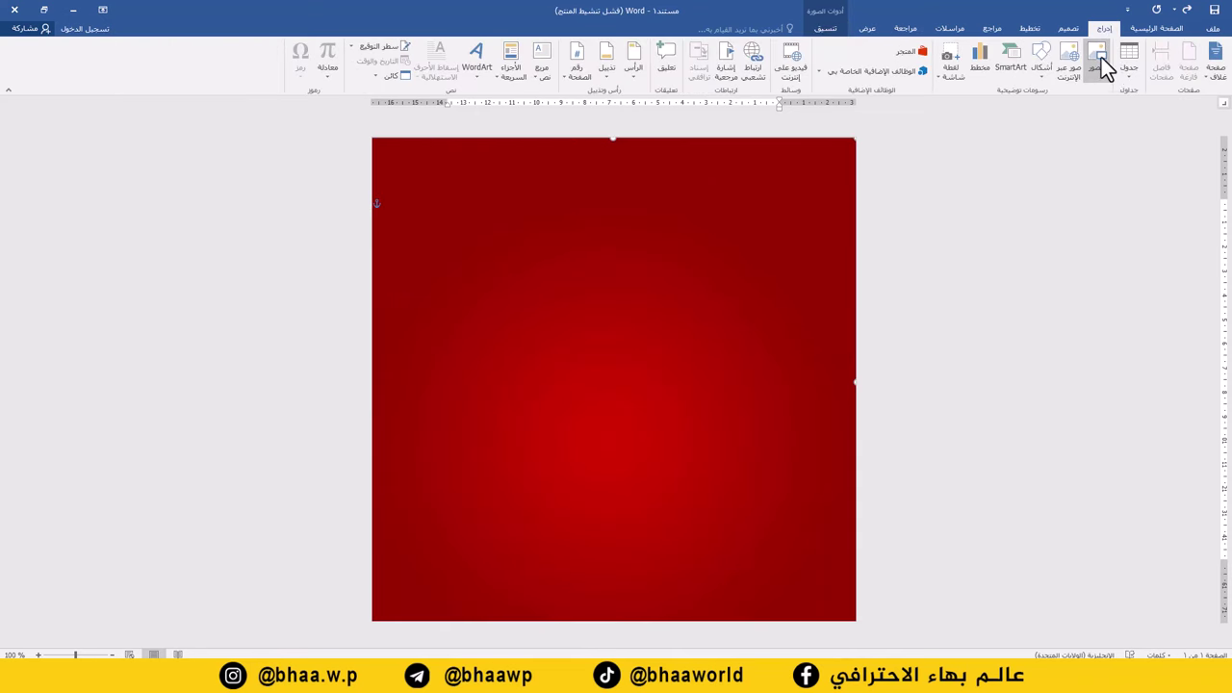
Insert the striped decoration image 2.png, browsing the files as thumbnails.
left_click(1101, 60)
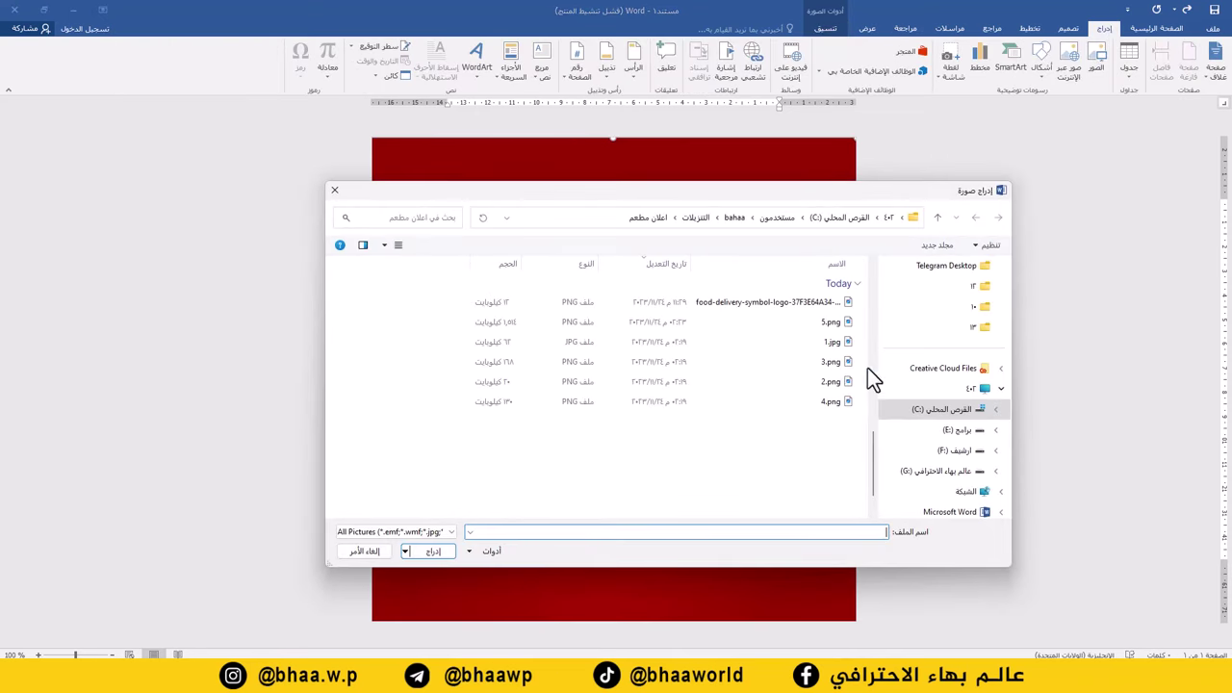
left_click(384, 245)
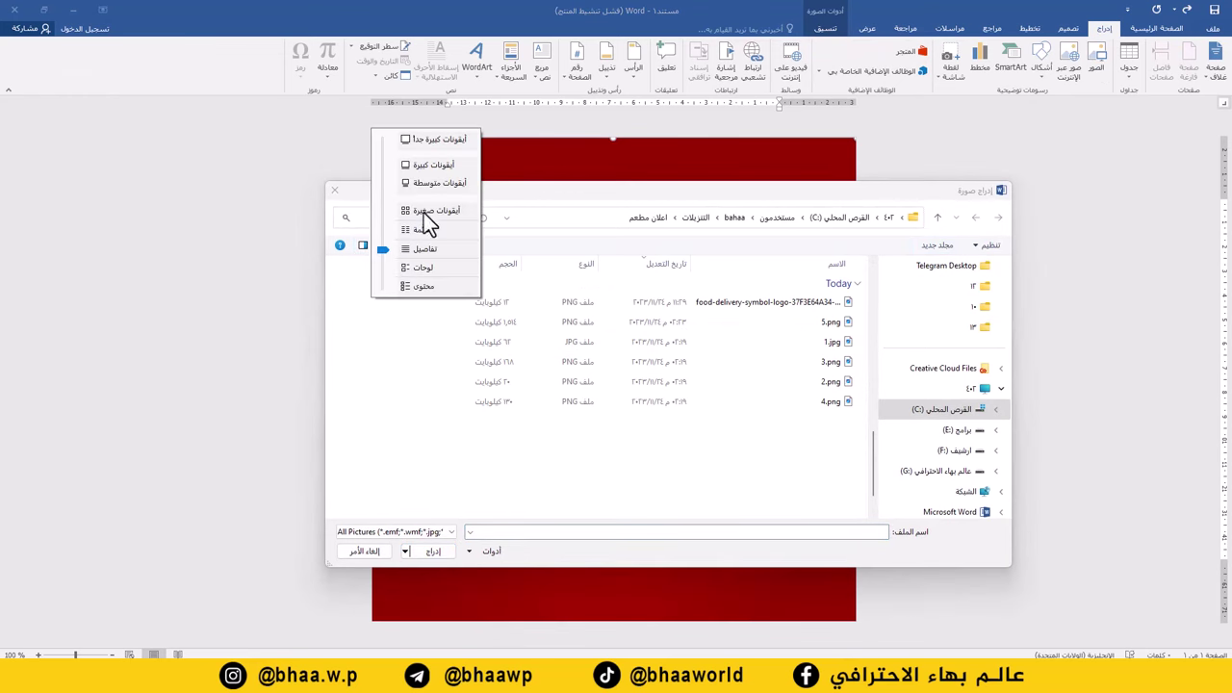
left_click(429, 183)
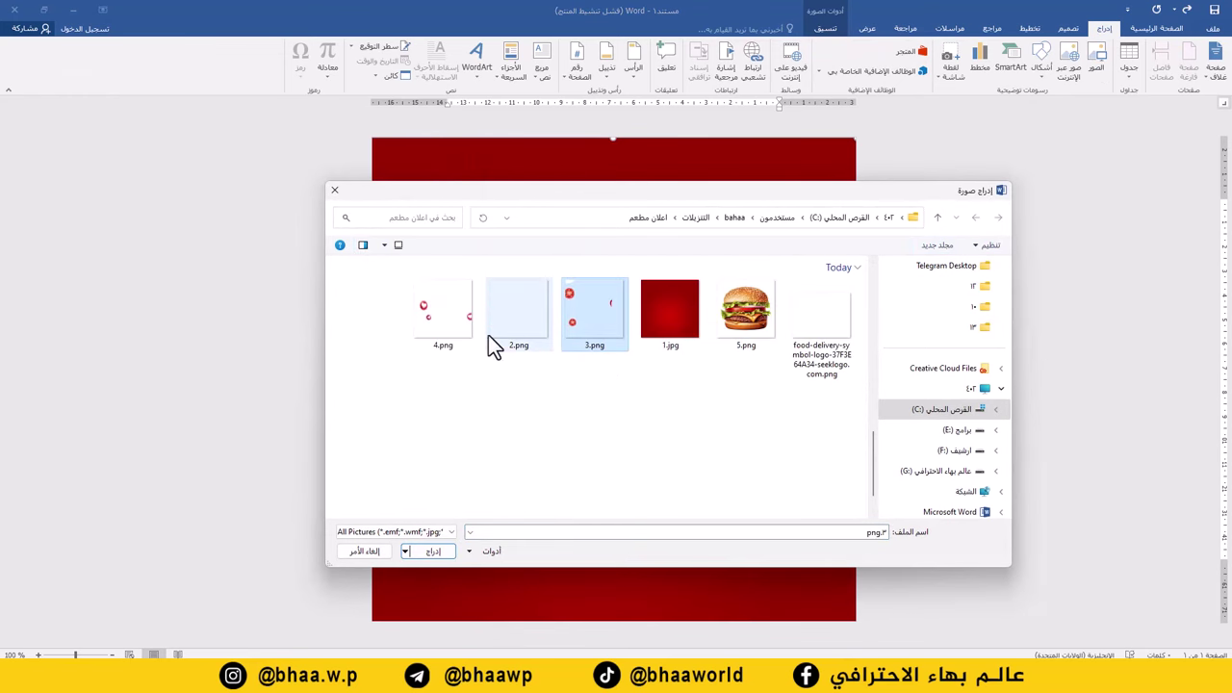
left_click(519, 342)
double_click(521, 314)
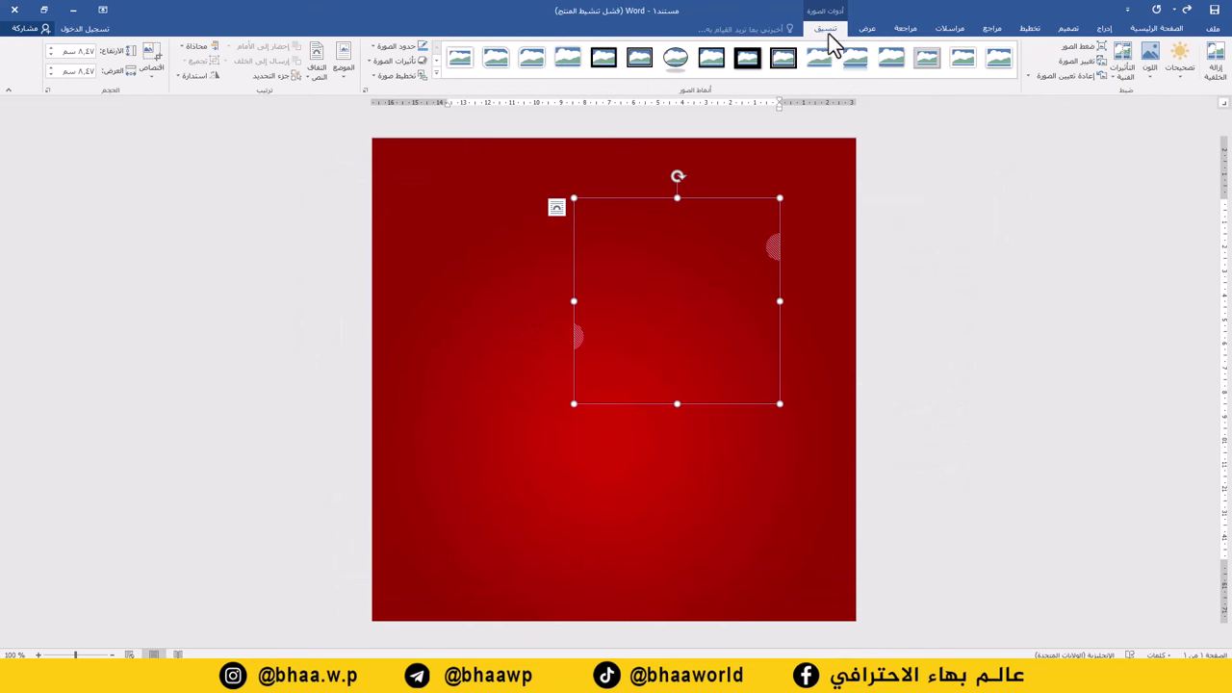
Make 2.png float over the page and stretch it to fill the whole page.
left_click(311, 73)
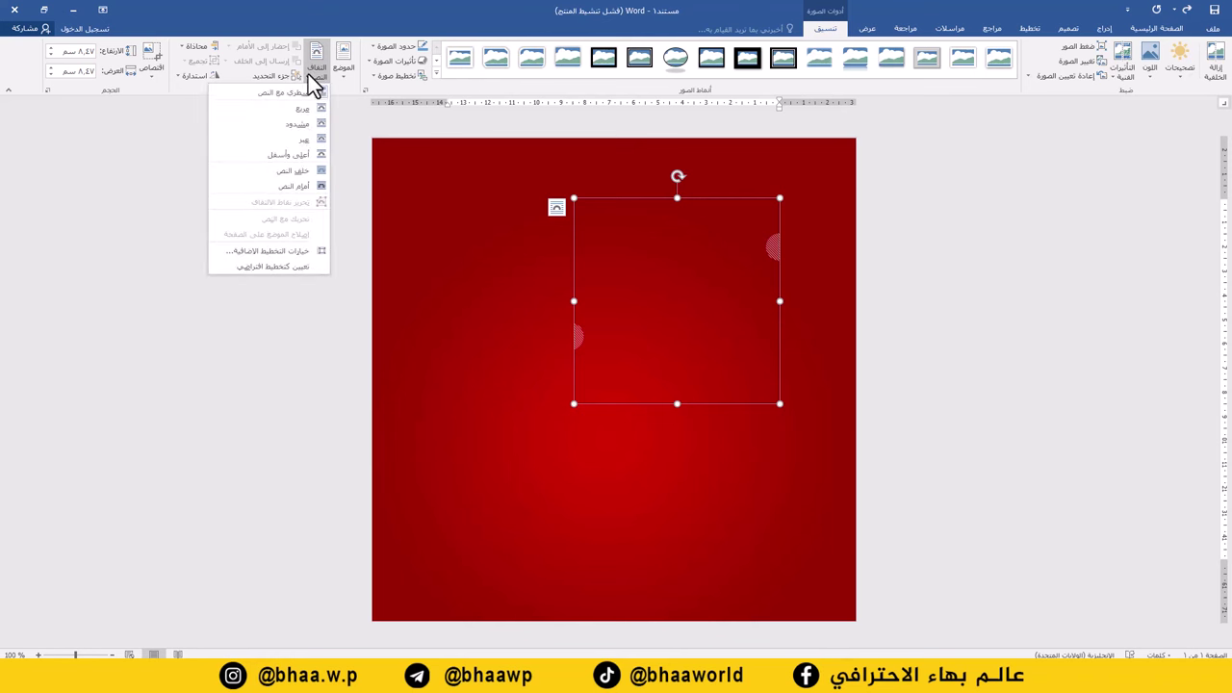
left_click(291, 169)
left_click(738, 241)
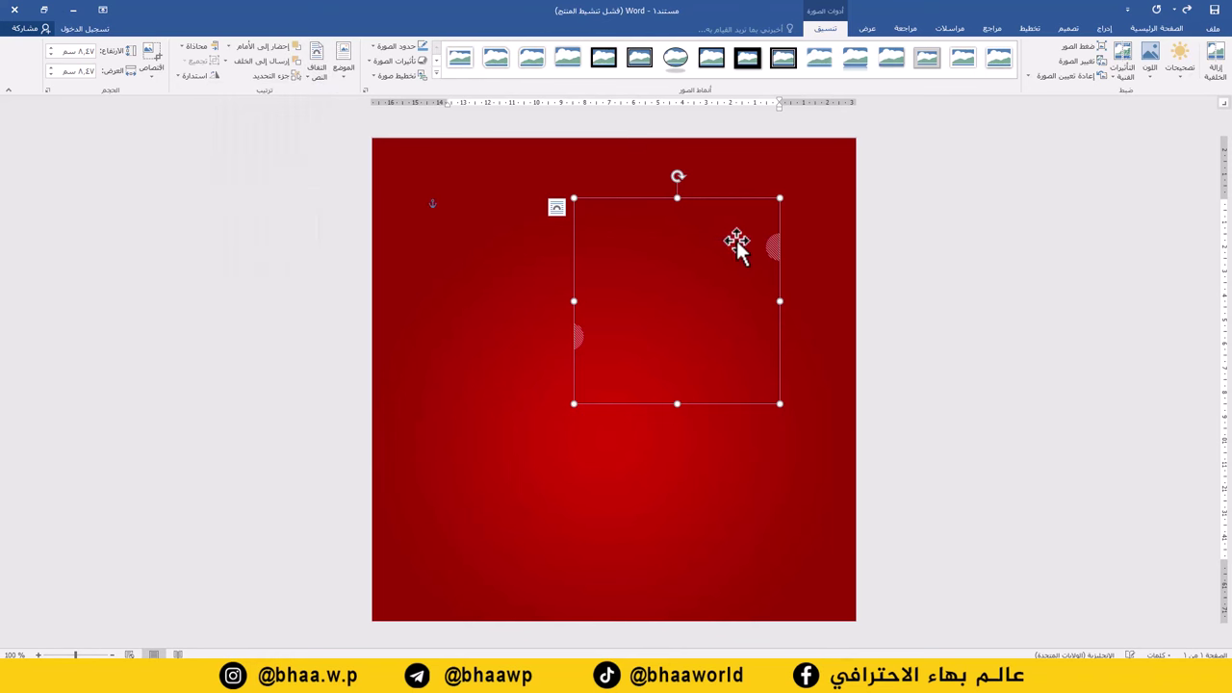
left_click_drag(784, 198, 836, 171)
left_click_drag(574, 405, 375, 620)
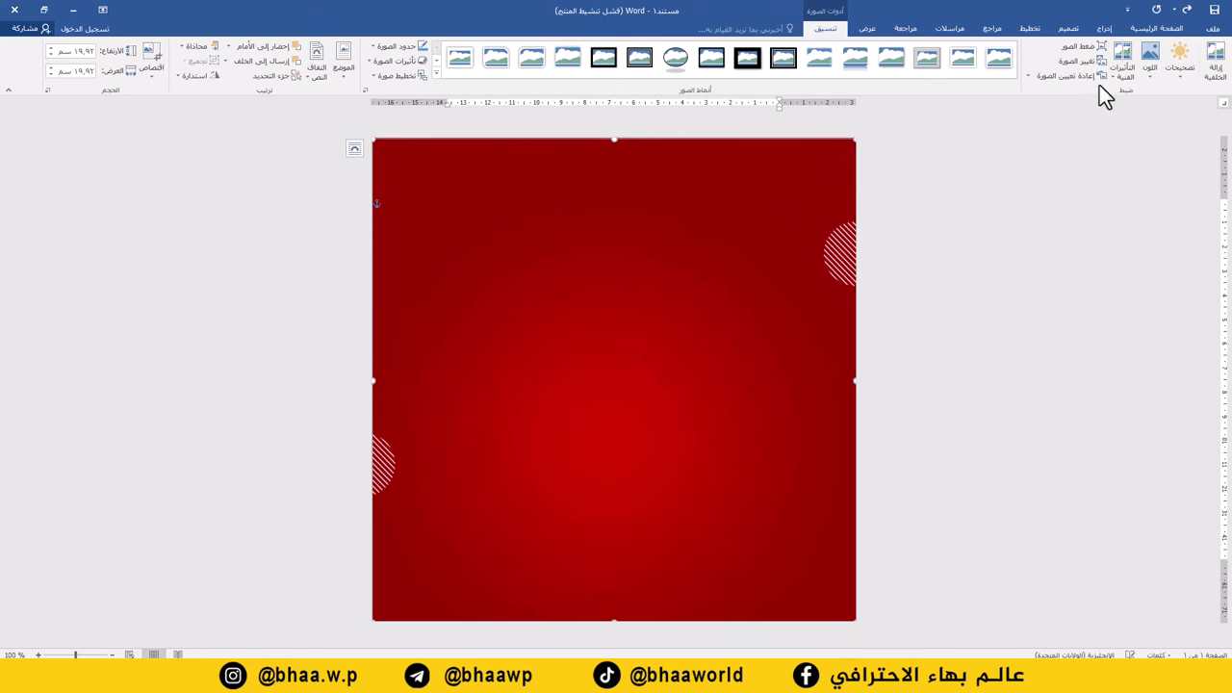
Insert the tomato and chili decoration image 3.png.
left_click(1108, 28)
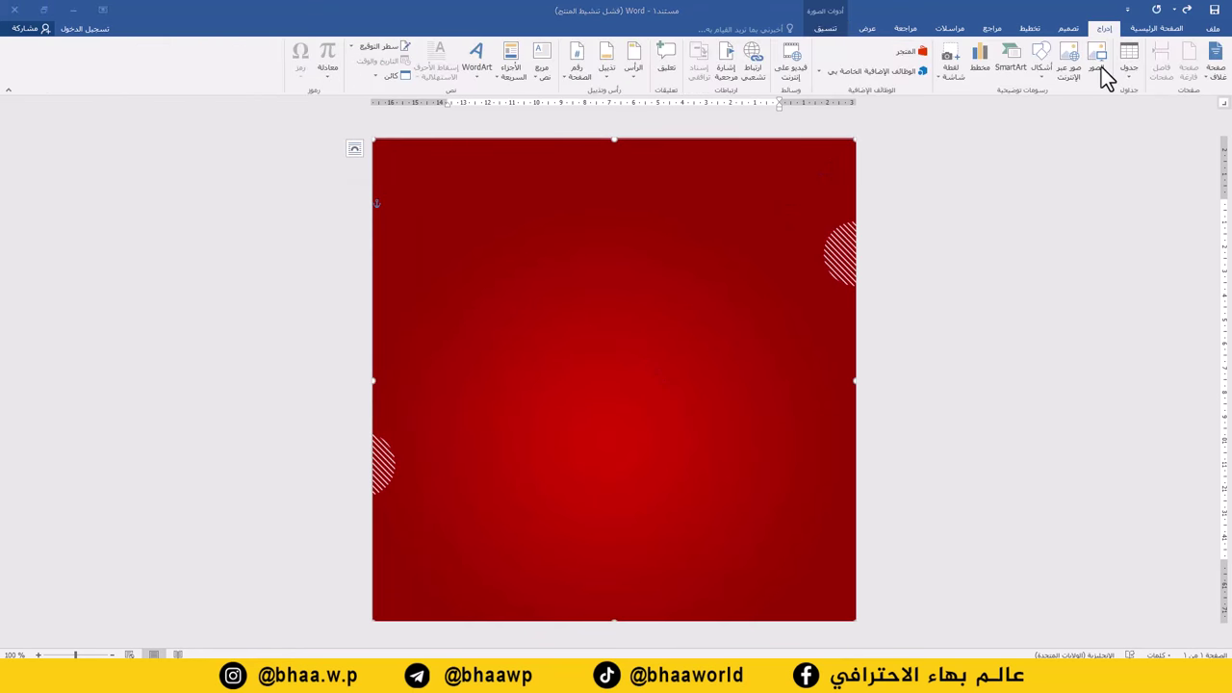
left_click(1102, 67)
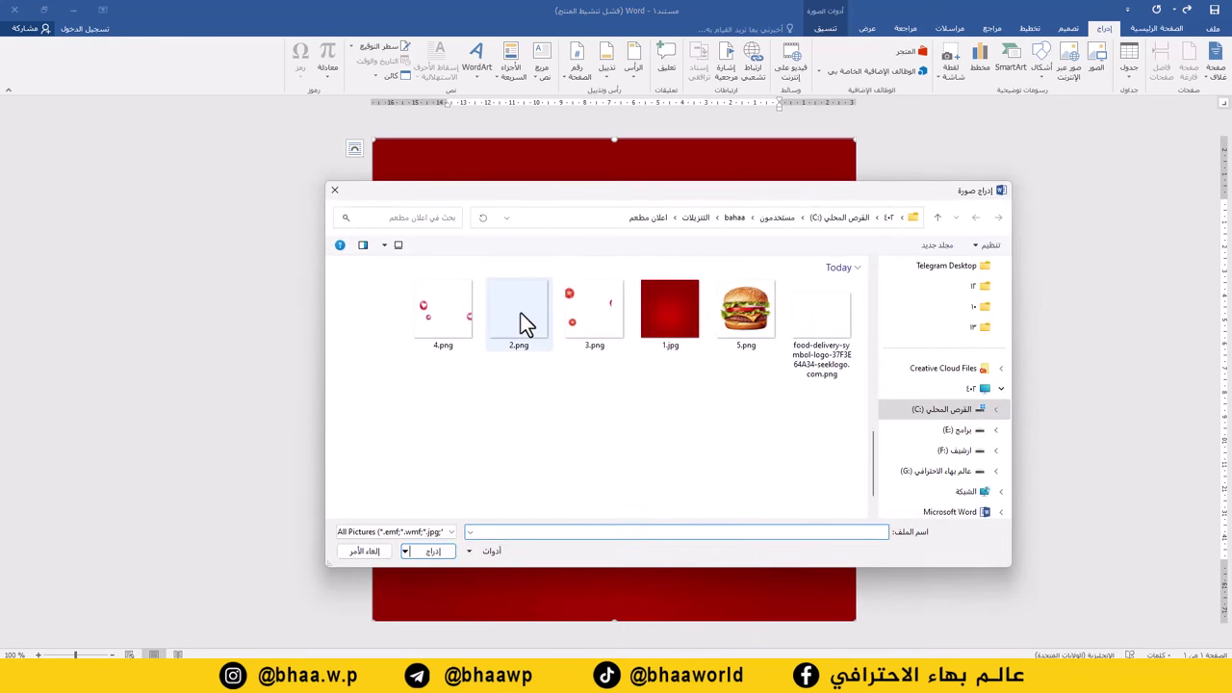
left_click(594, 310)
double_click(601, 311)
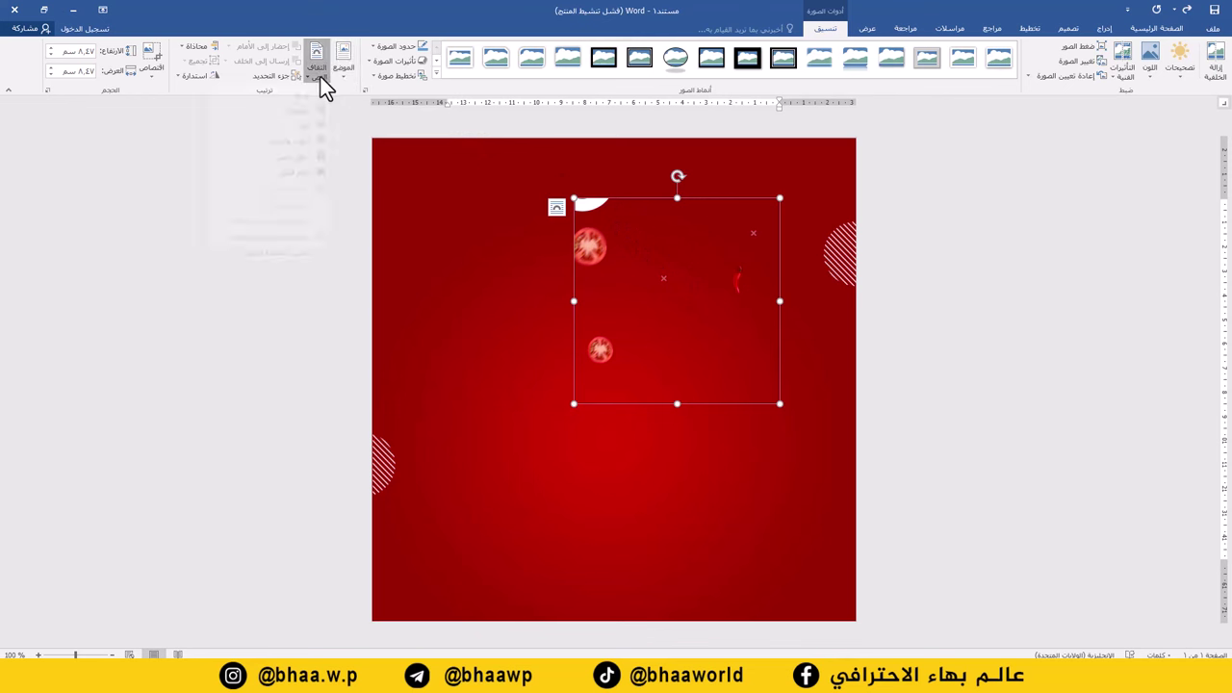
Set 3.png to In Front of Text and stretch it across the whole page.
left_click(321, 77)
left_click(295, 187)
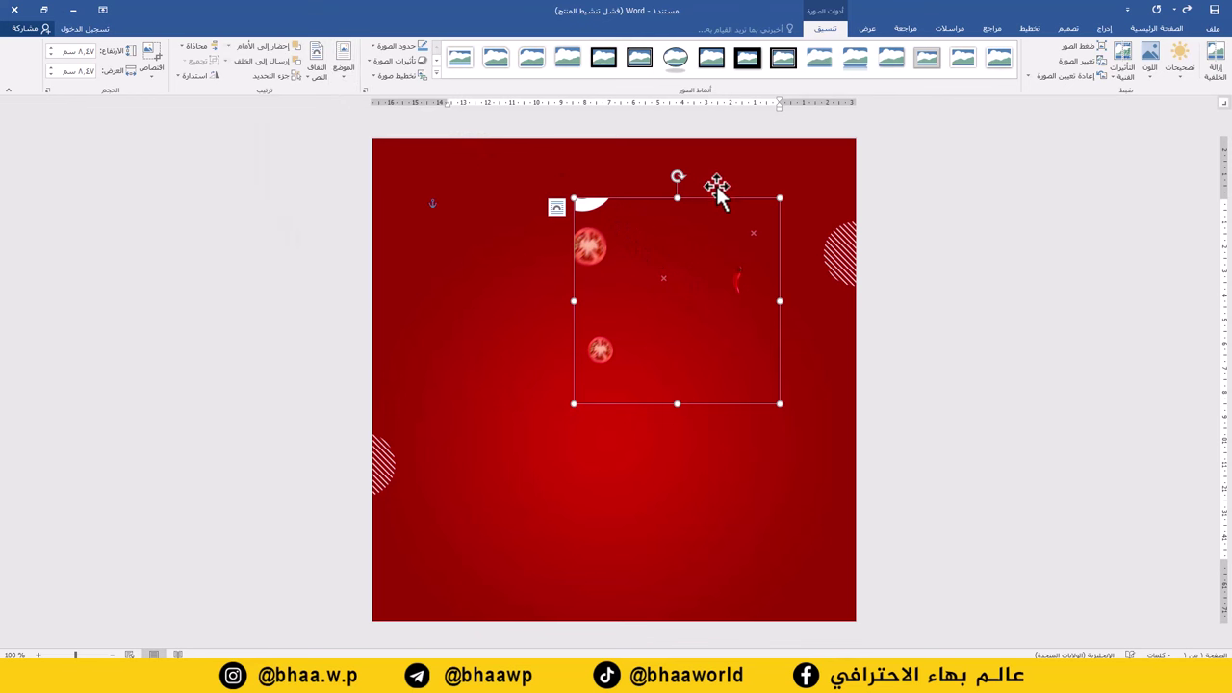
left_click_drag(788, 196, 843, 169)
left_click_drag(574, 406, 371, 585)
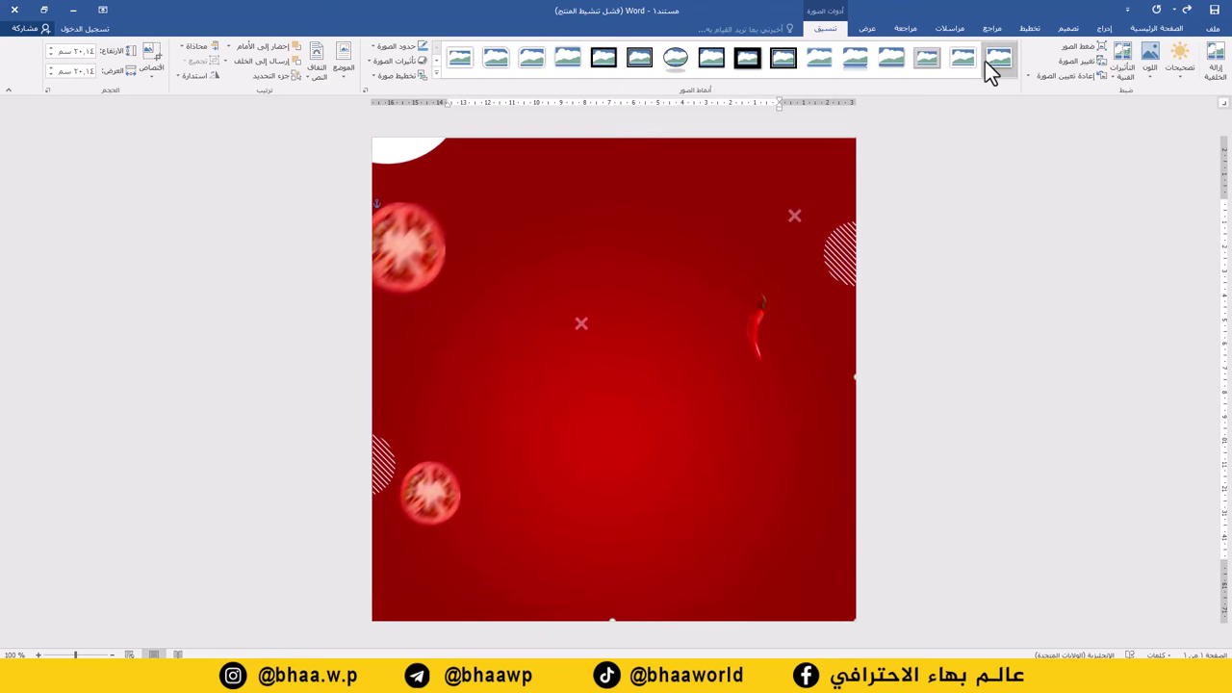
left_click(1105, 28)
Insert 4.png in front of text, move it to the top-left, and stretch it over the page.
left_click(1099, 66)
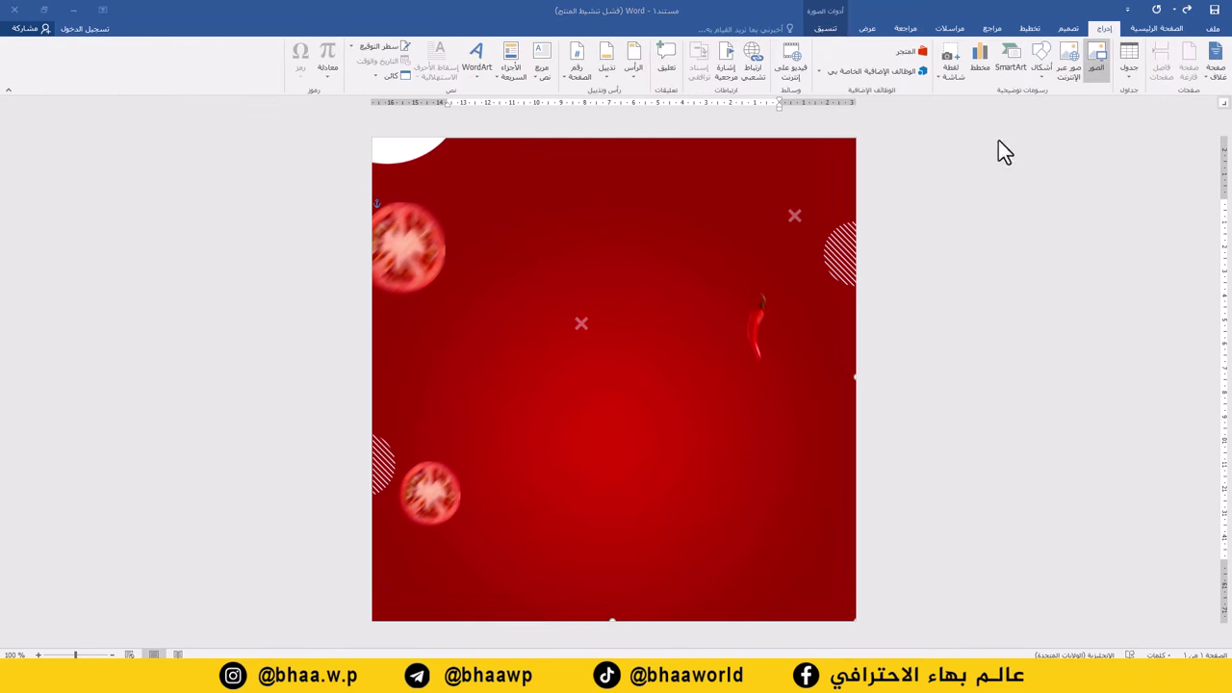
double_click(434, 307)
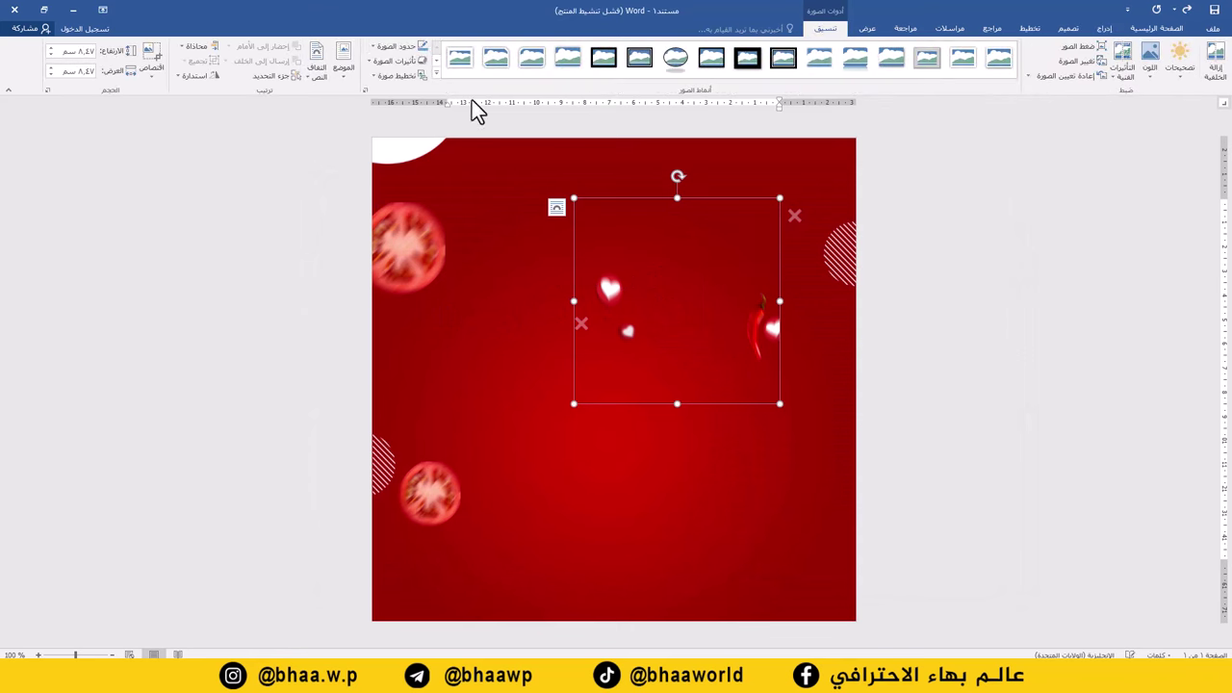
left_click(320, 75)
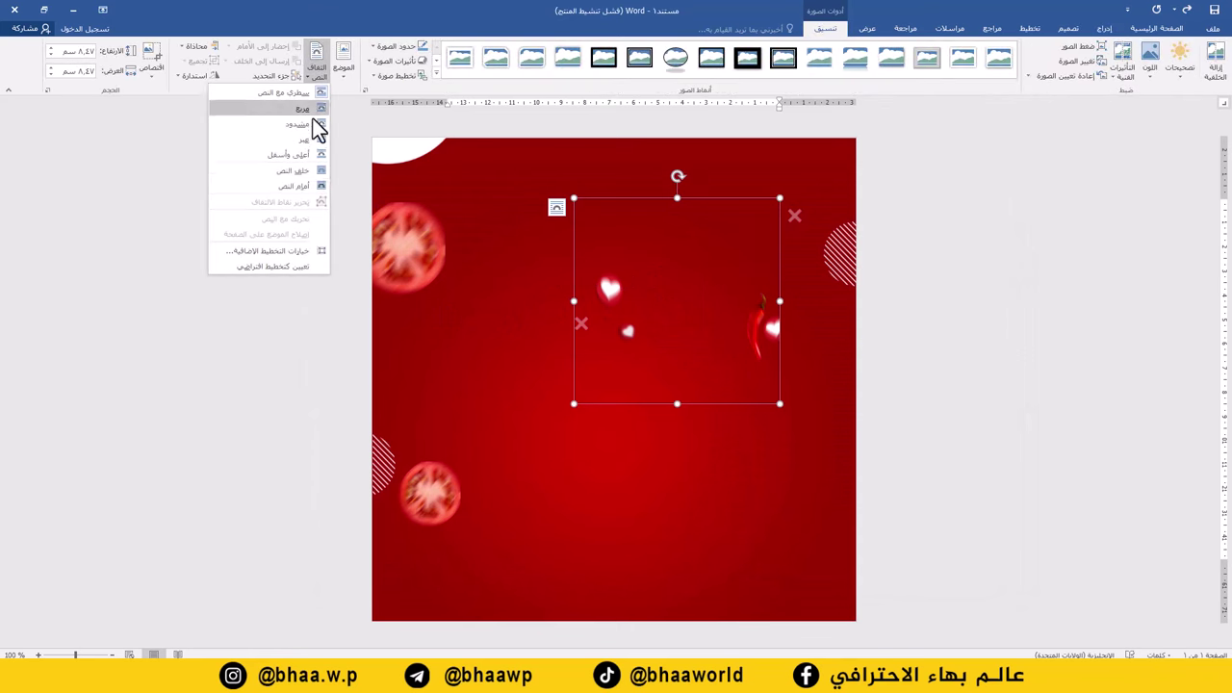
left_click(301, 190)
left_click_drag(704, 199, 503, 136)
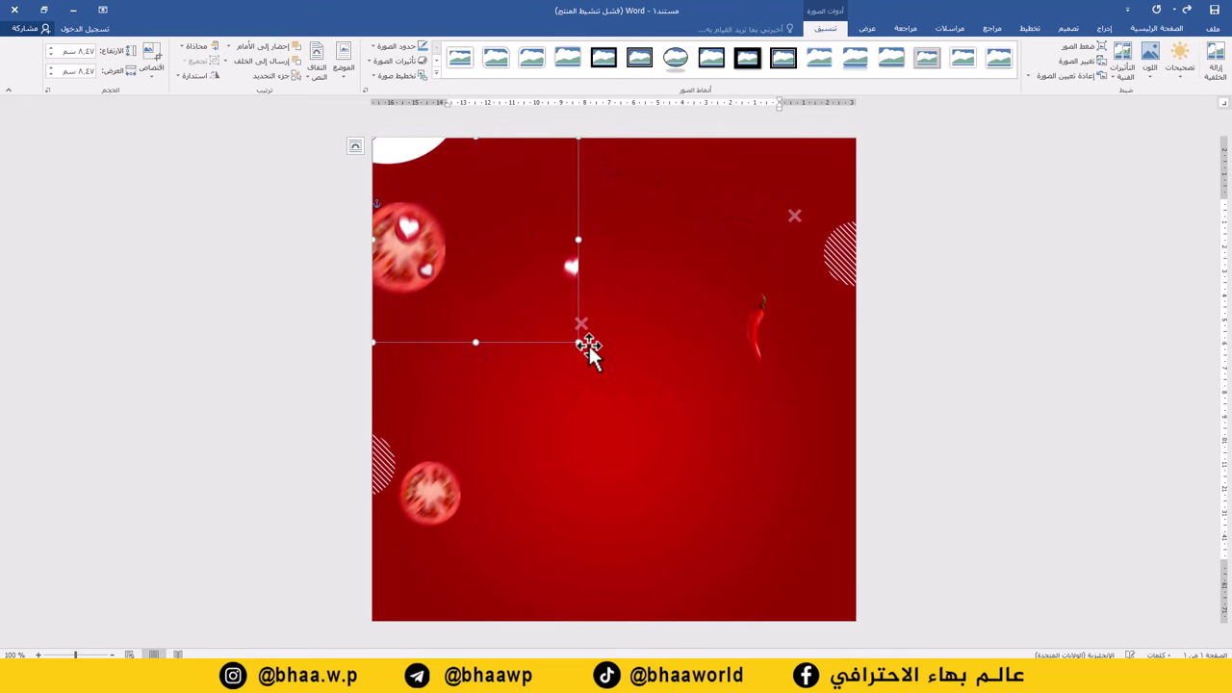
left_click_drag(579, 343, 865, 563)
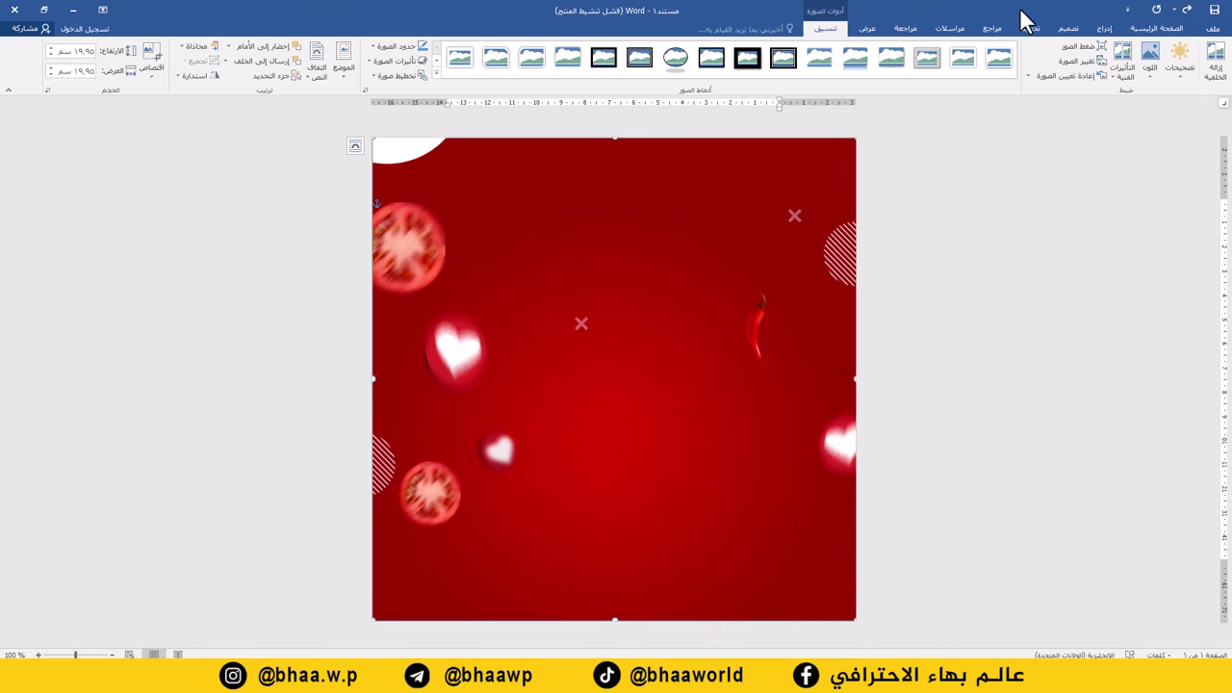
Insert the burger image in front of text and enlarge it to about 13.44 cm, centred.
left_click(1105, 28)
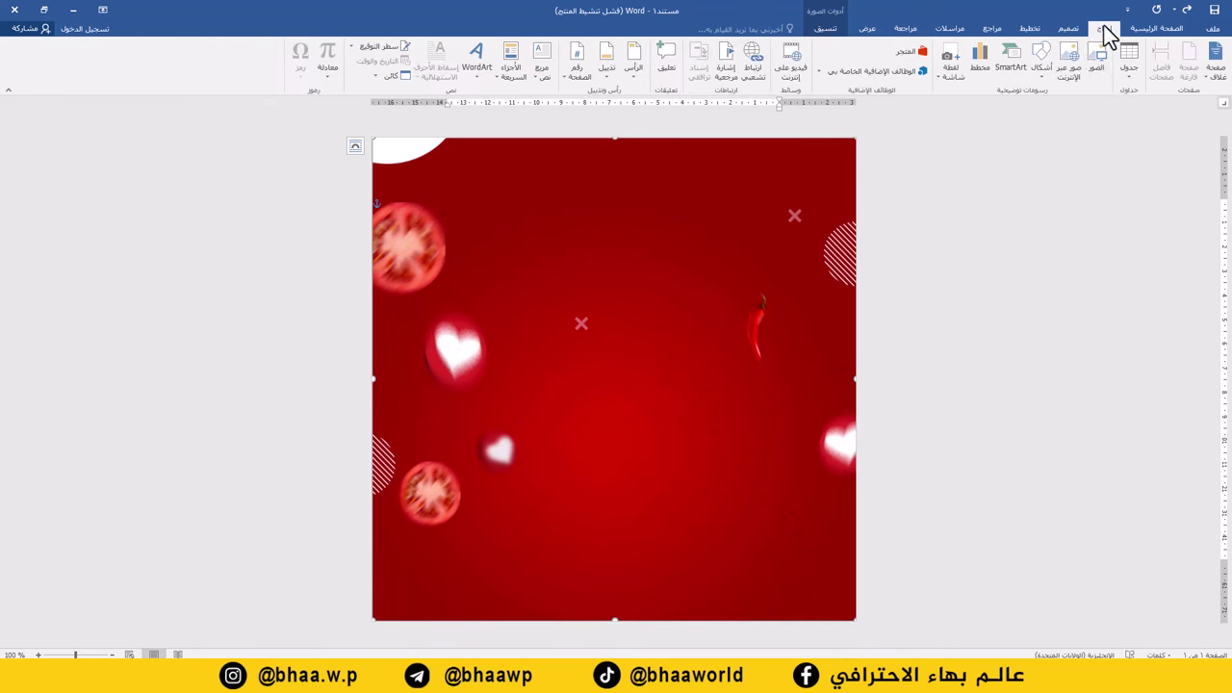
left_click(1097, 62)
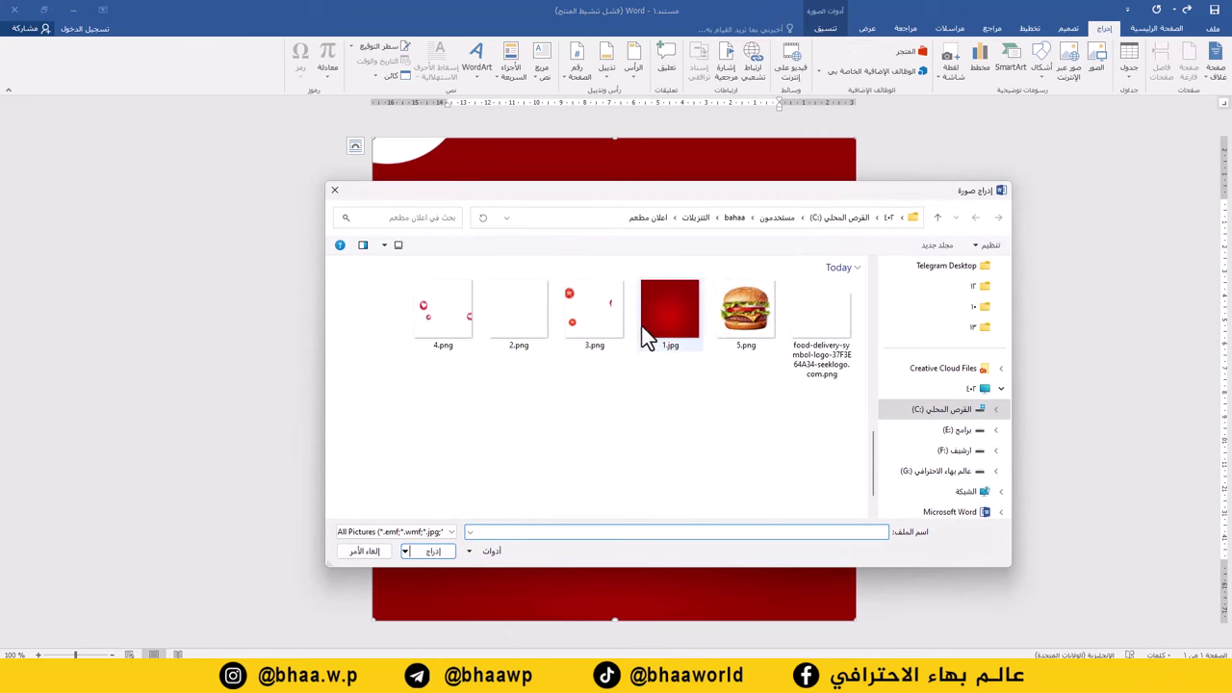
double_click(740, 312)
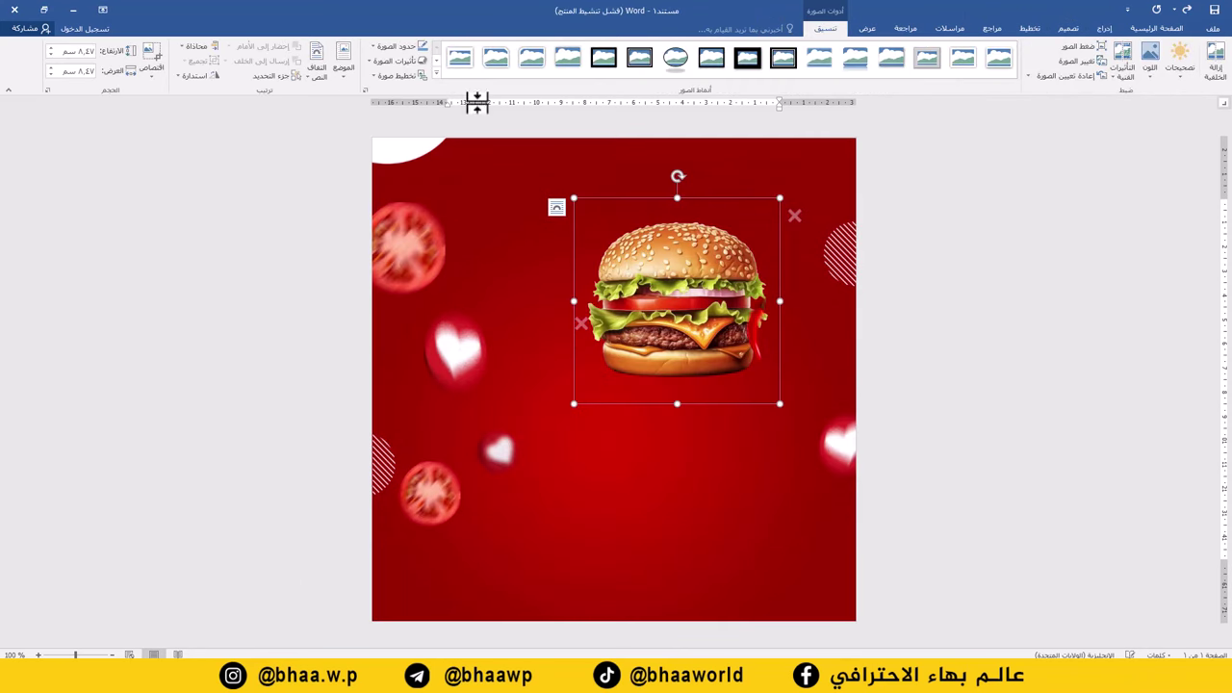
left_click(323, 80)
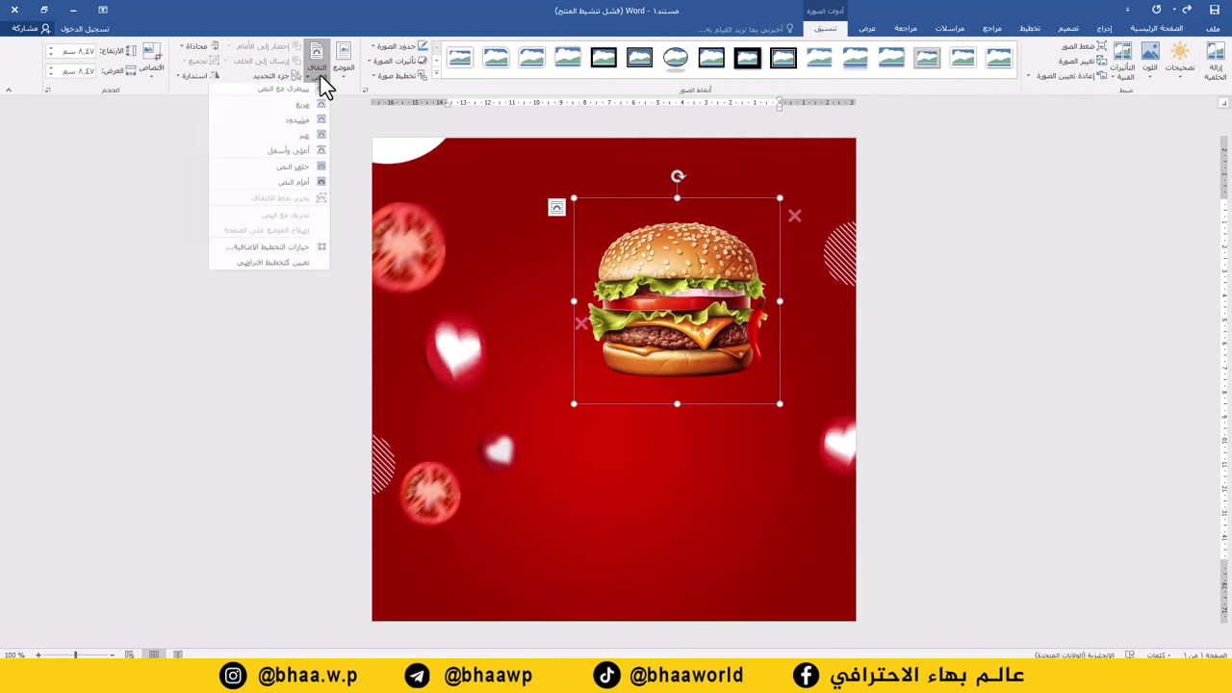
left_click(302, 185)
left_click_drag(574, 404, 625, 379)
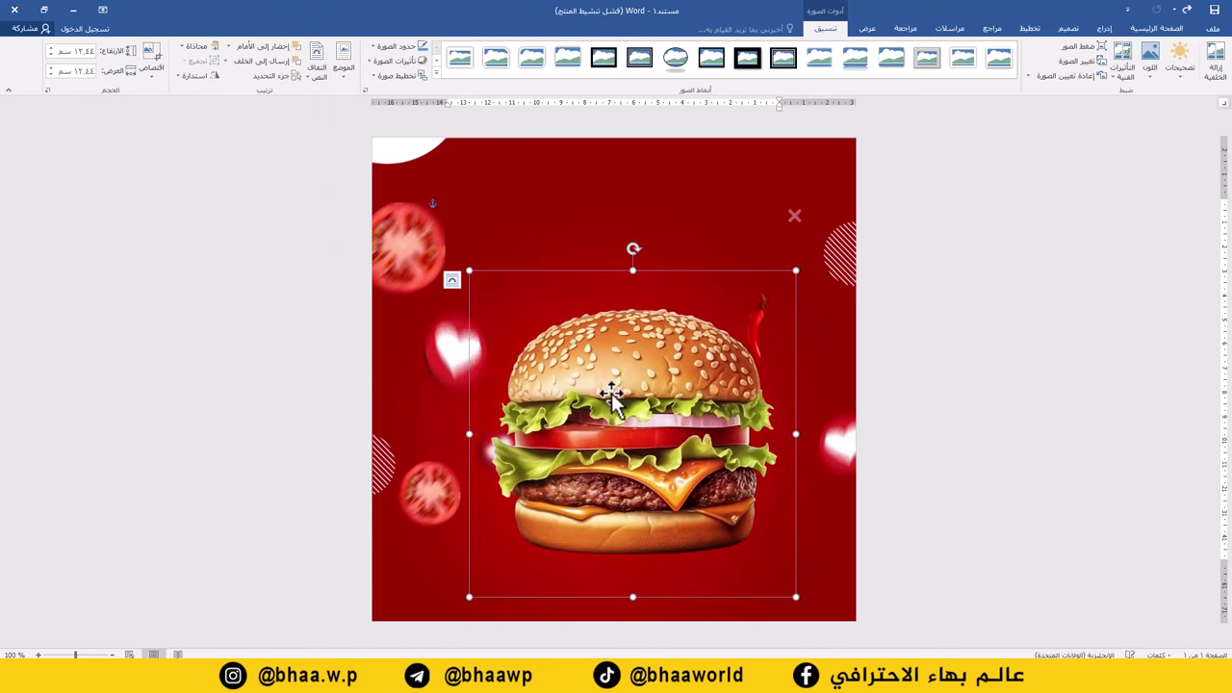
left_click(1105, 28)
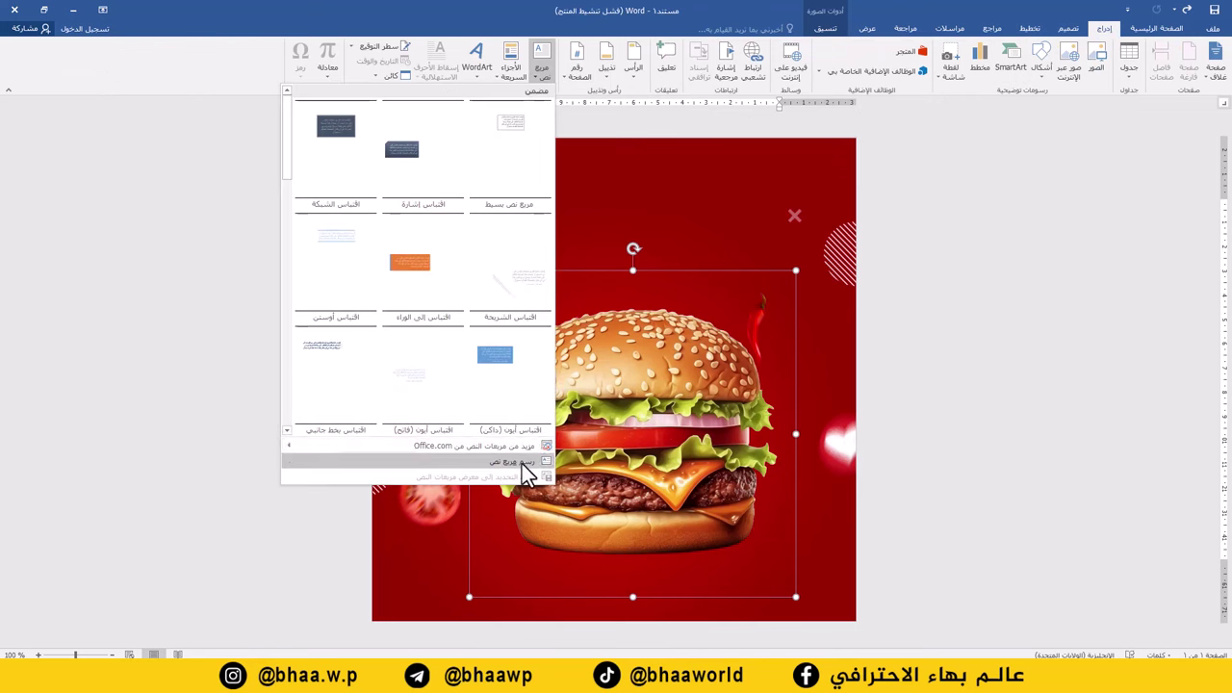
Draw a text box across the top of the poster and paste the headline بركر عافية.
left_click(520, 463)
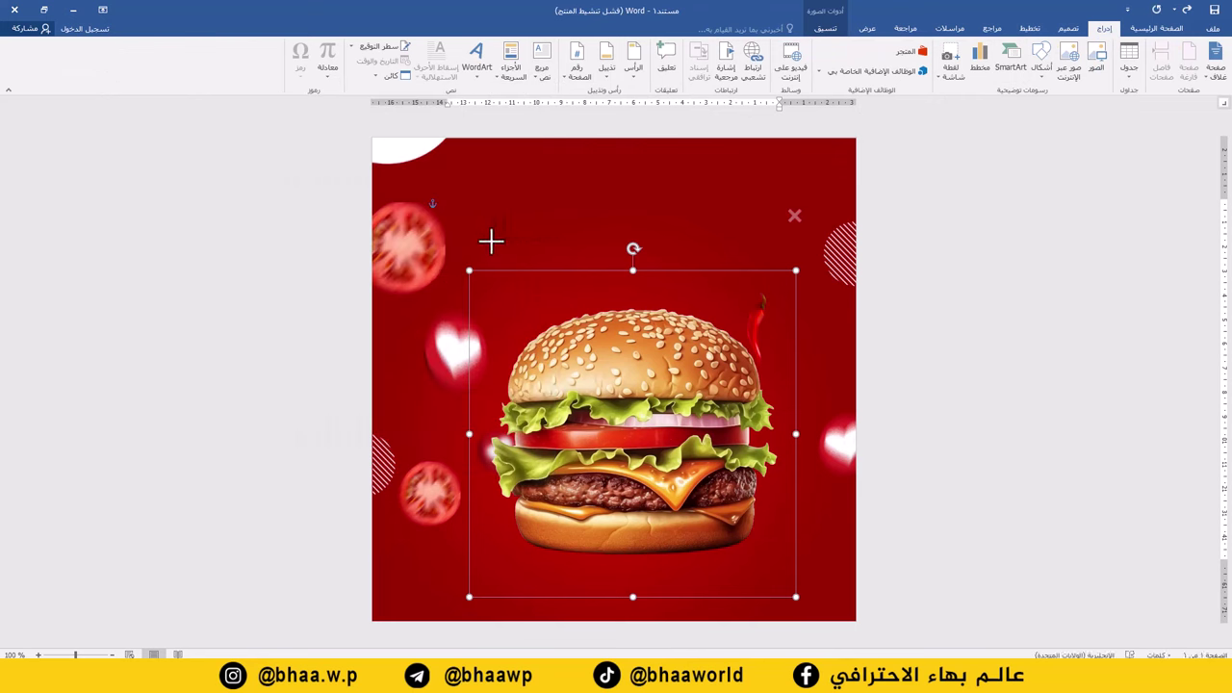
left_click_drag(480, 242, 772, 174)
type("برجر عافية")
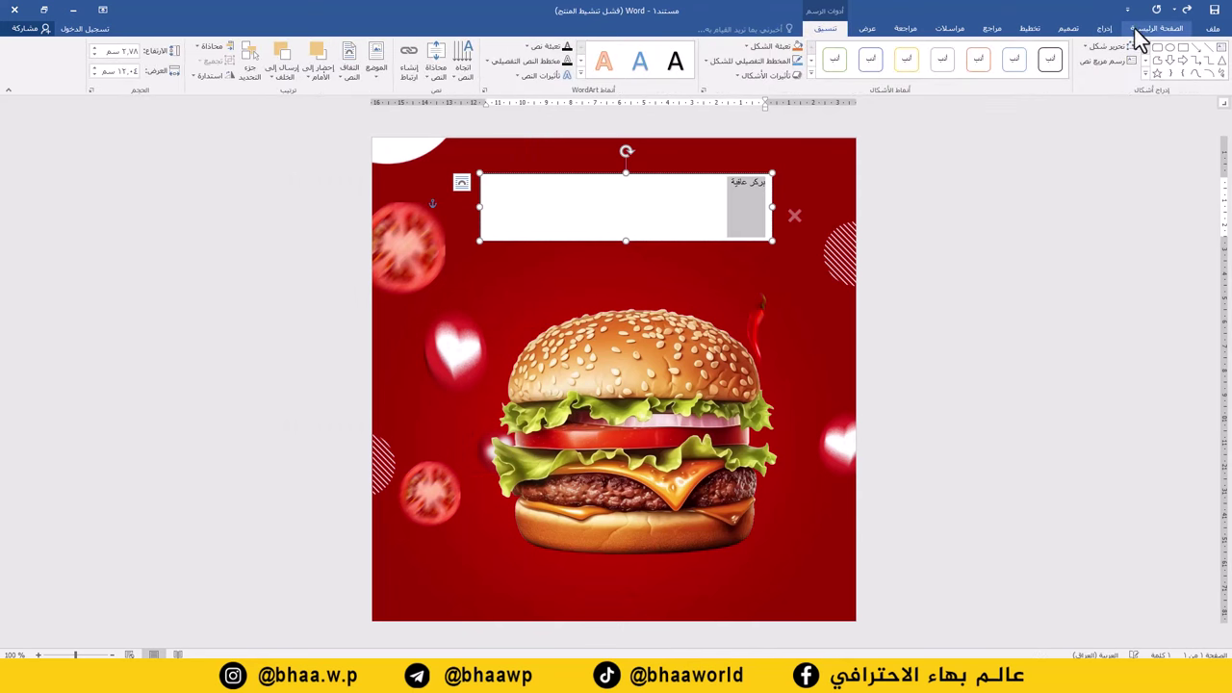
Format the headline in Hacen Algeria at 72 pt, centred, in a taller text box.
left_click(1150, 29)
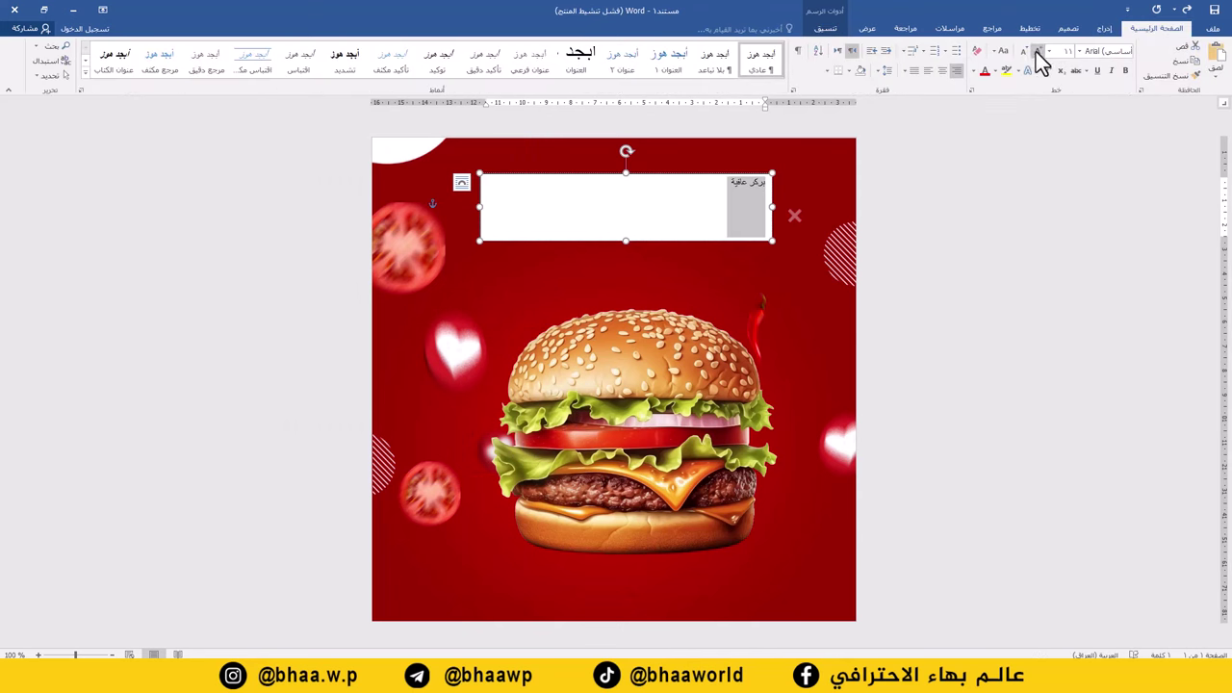
left_click(1037, 52)
left_click(1037, 52)
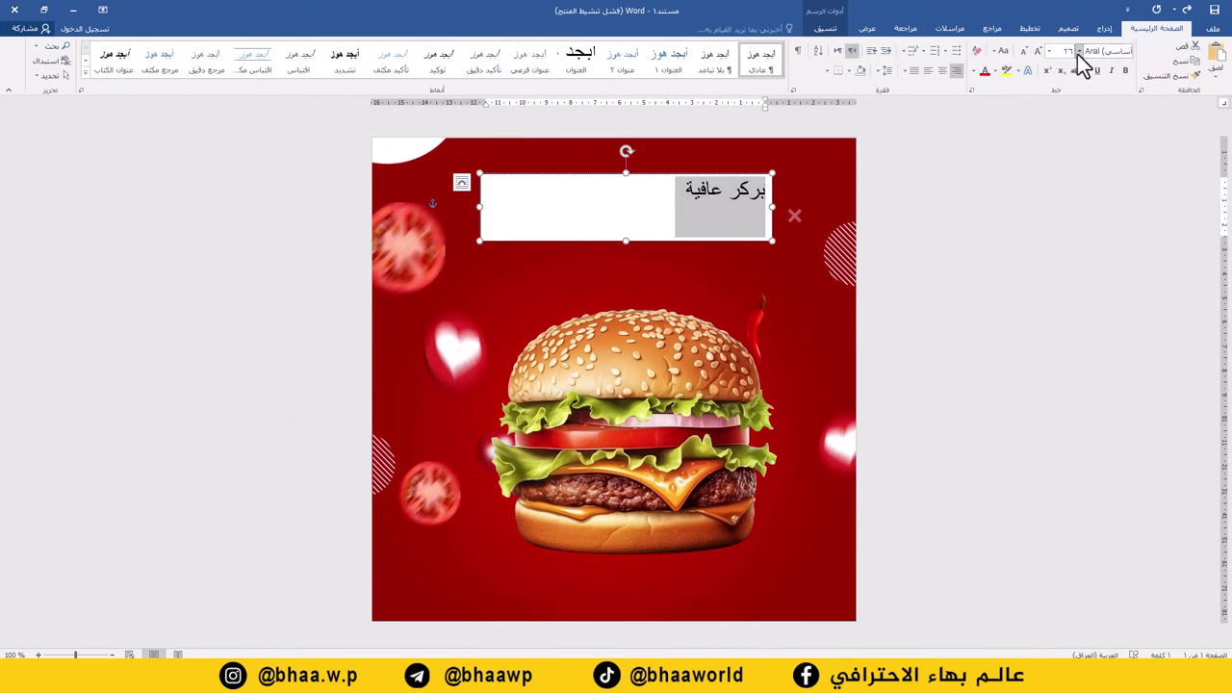
left_click(1080, 53)
left_click(970, 156)
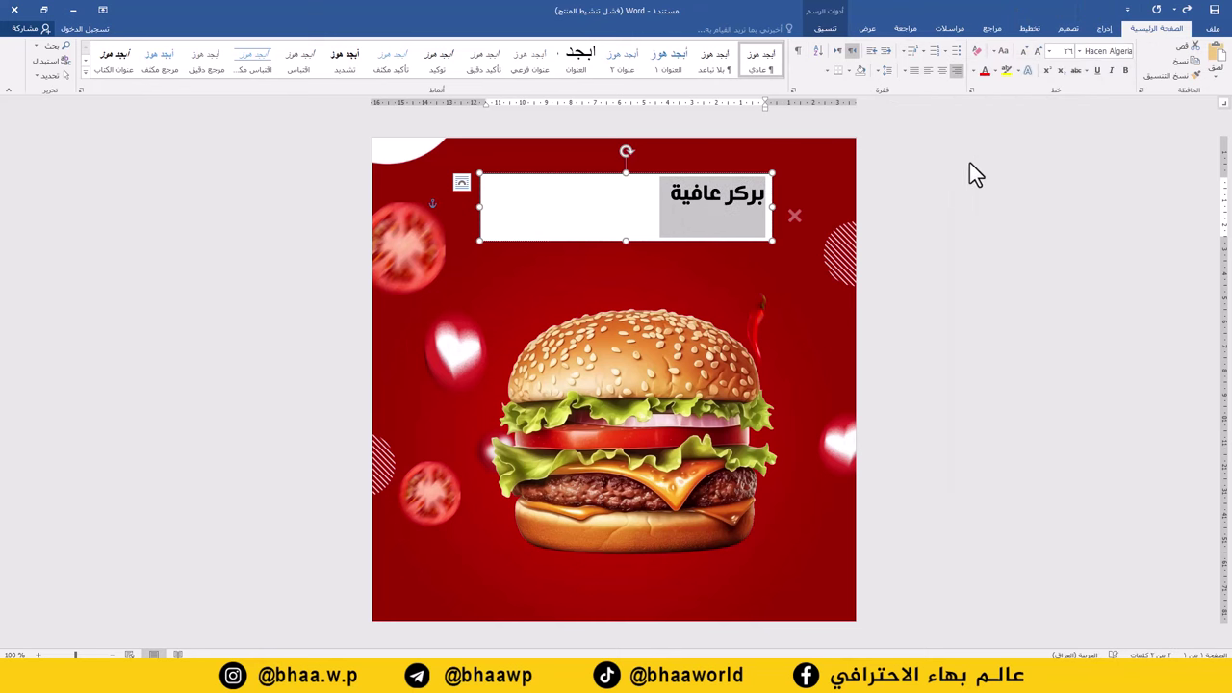
left_click(1037, 52)
left_click(1037, 52)
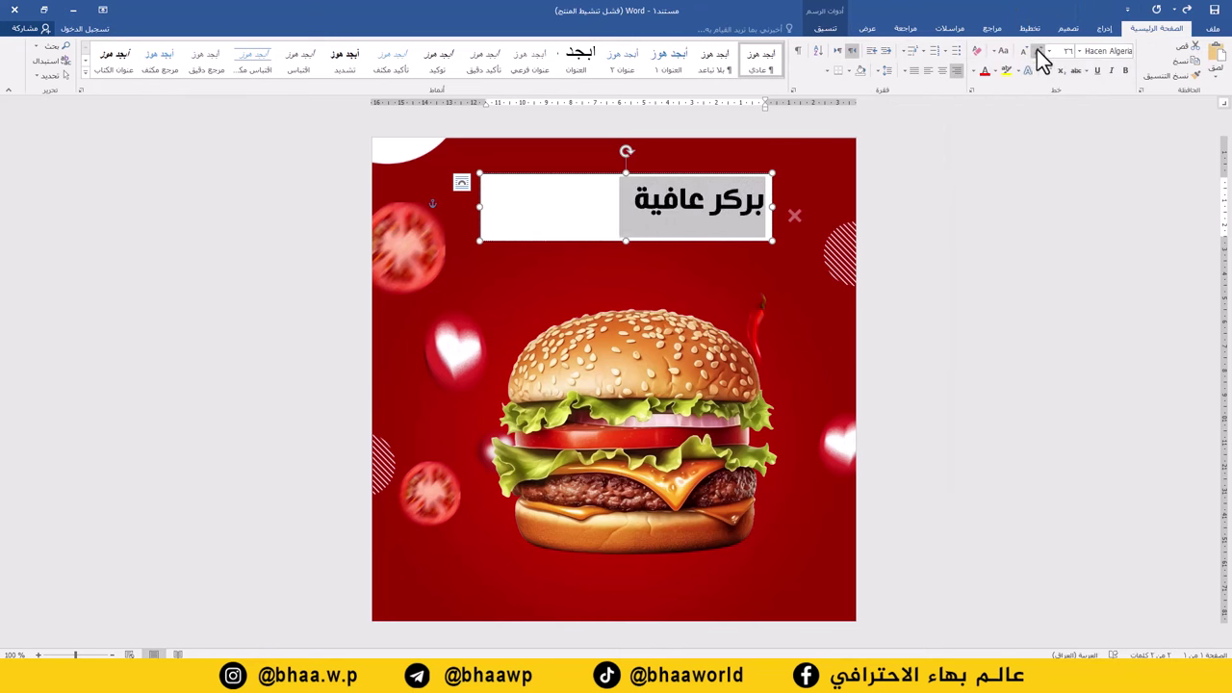
left_click(1037, 52)
left_click_drag(627, 241, 627, 267)
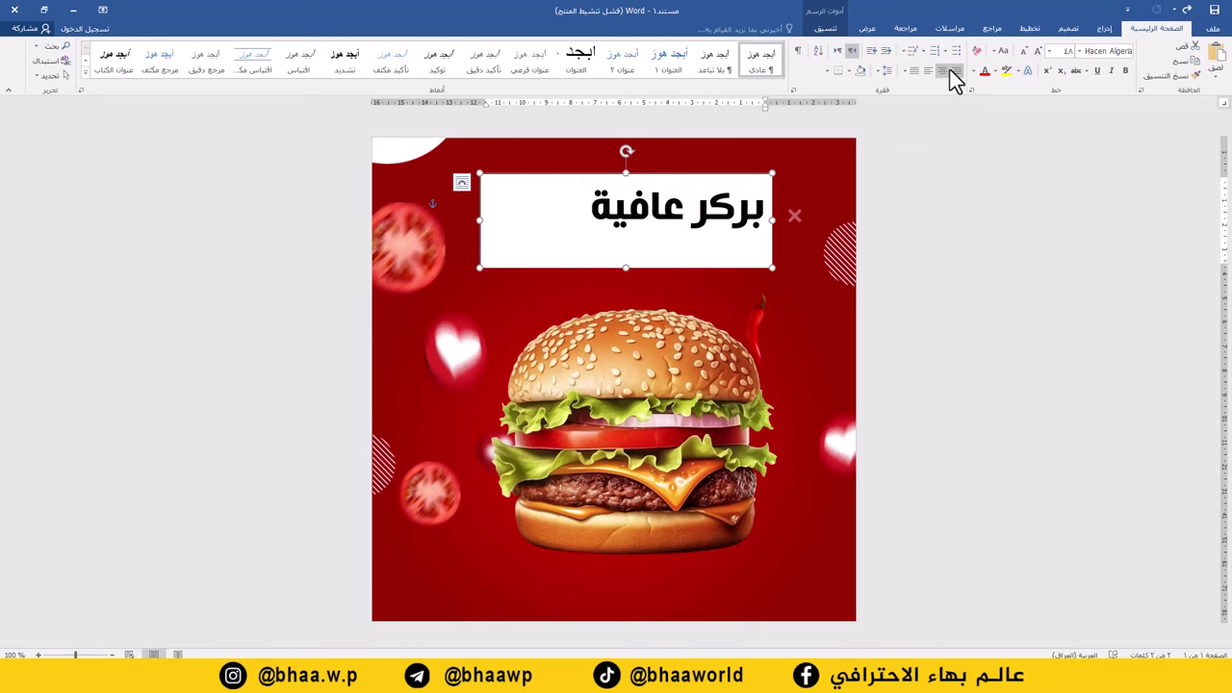
left_click(943, 71)
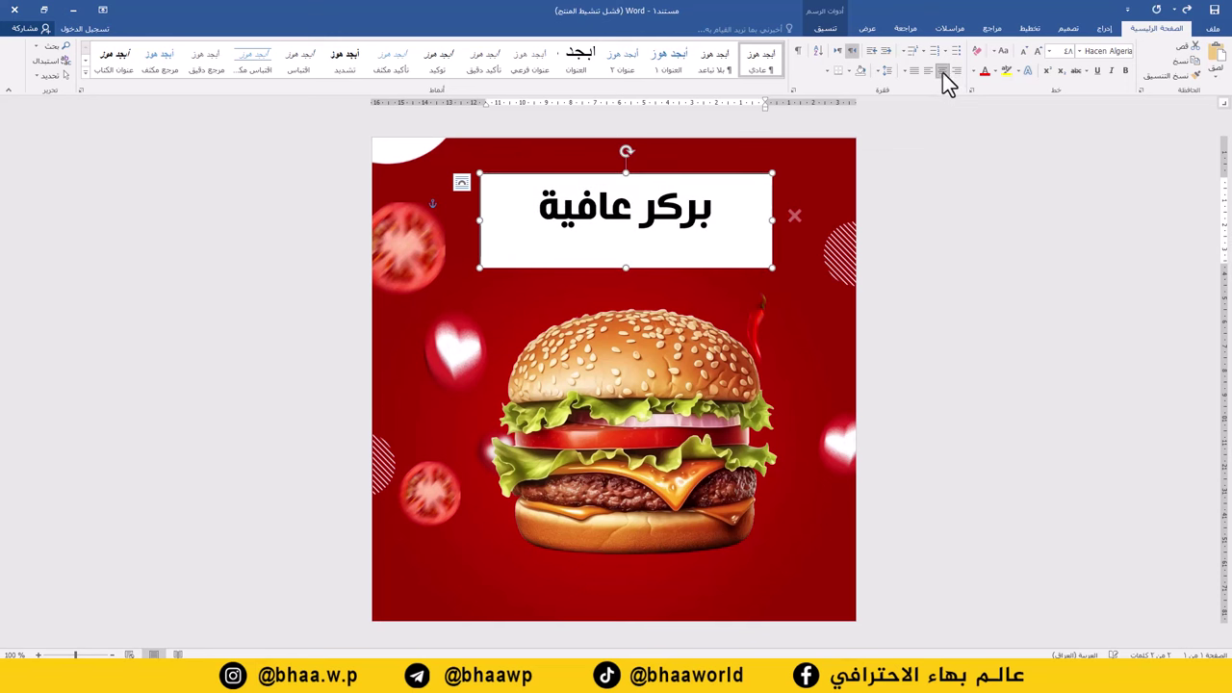
left_click(1039, 51)
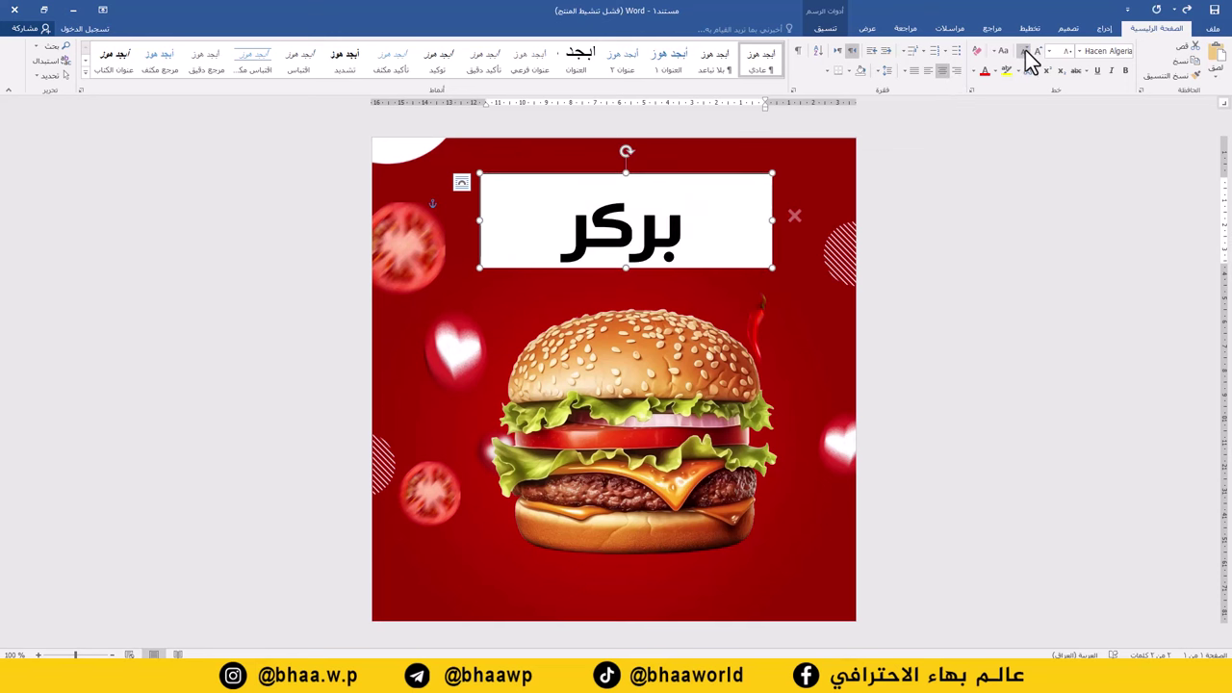
left_click(1025, 52)
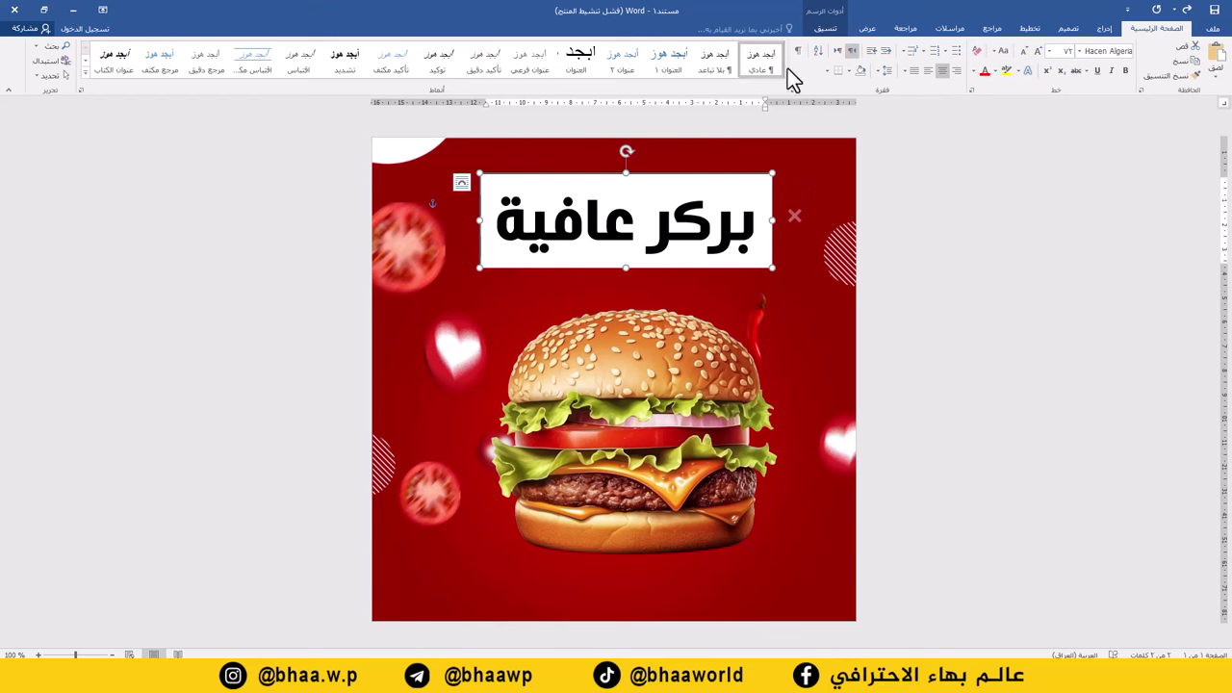
left_click(670, 183)
left_click(670, 174)
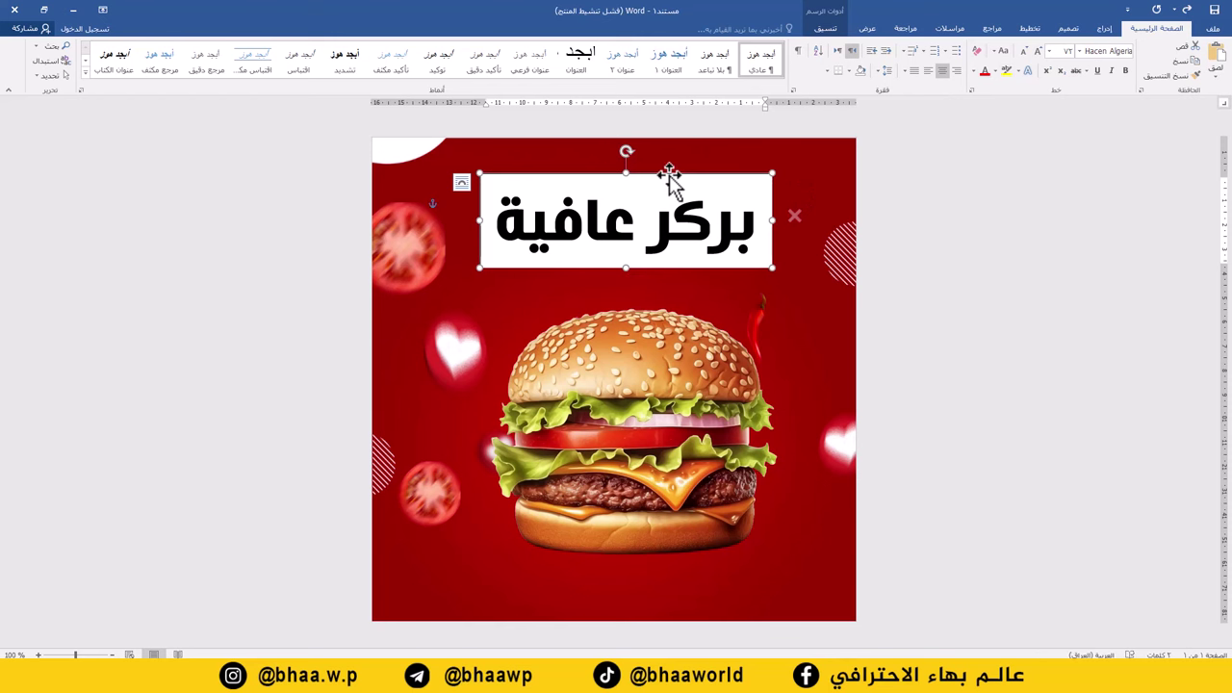
Give the headline box No Fill and No Outline, then select all its text.
left_click(826, 30)
left_click(778, 46)
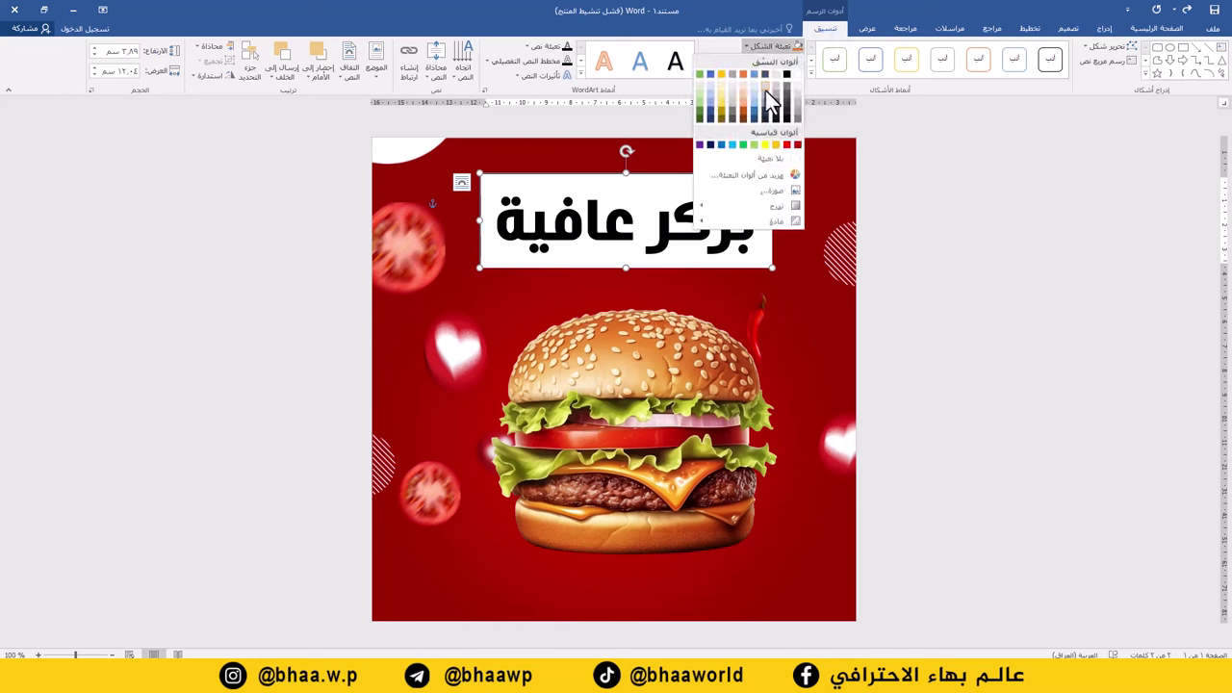
left_click(762, 160)
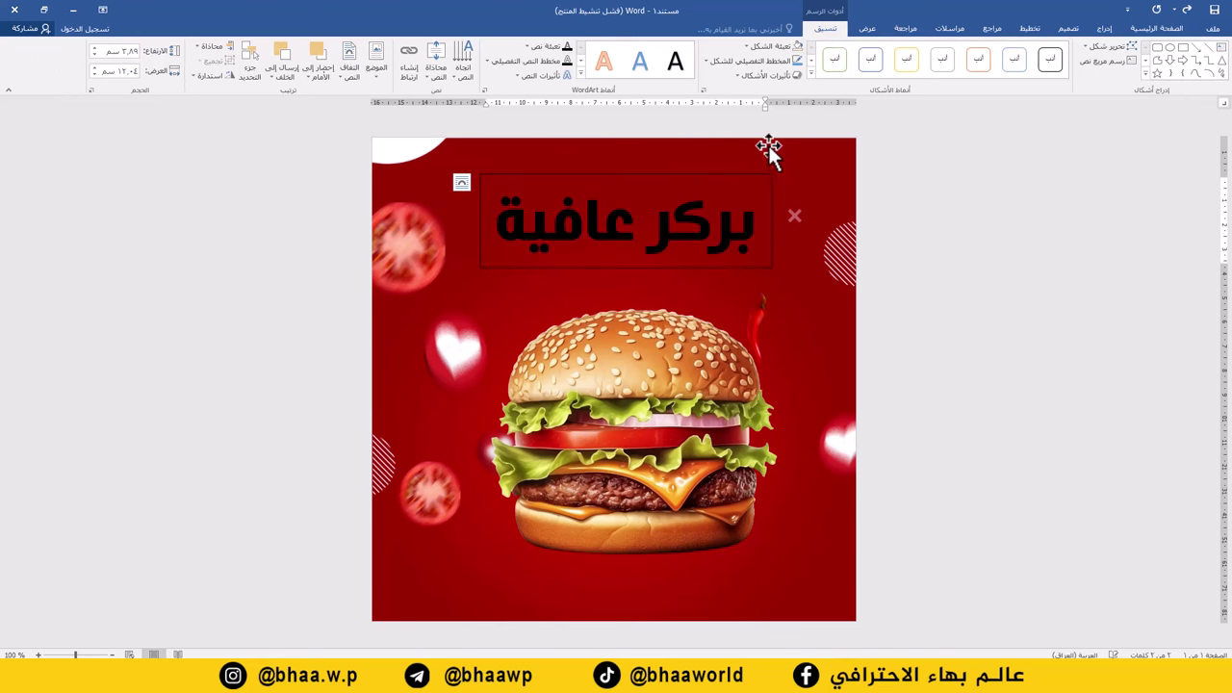
left_click(773, 66)
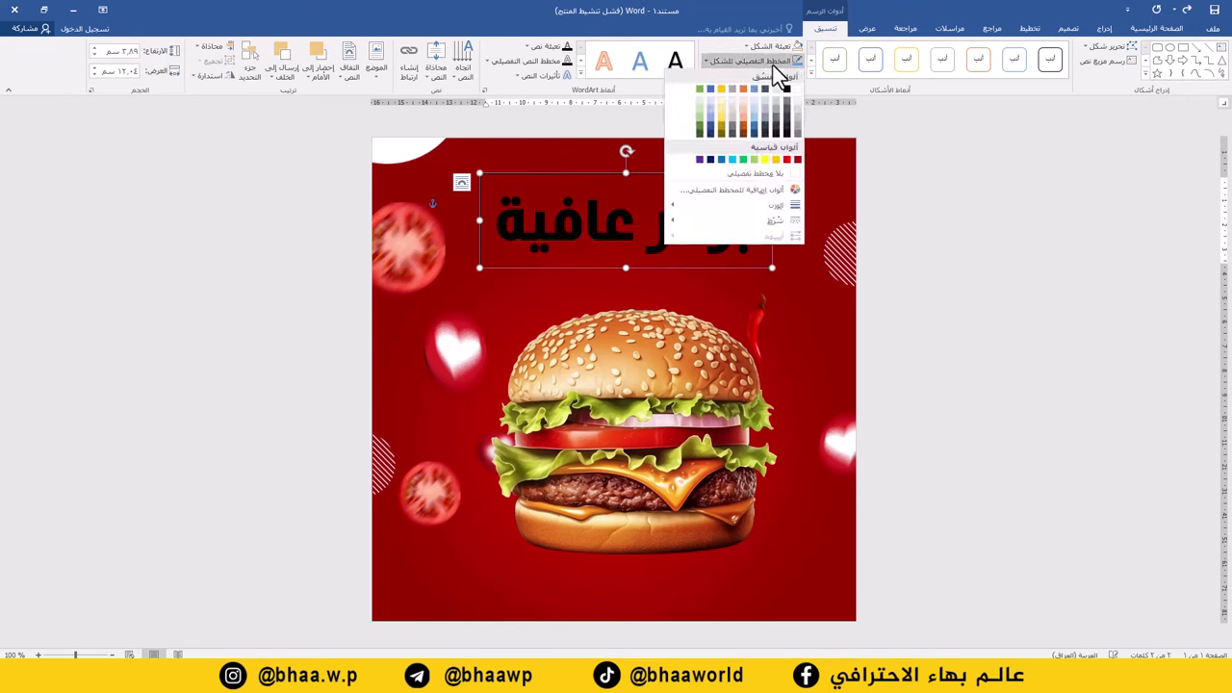
left_click(750, 172)
triple_click(620, 223)
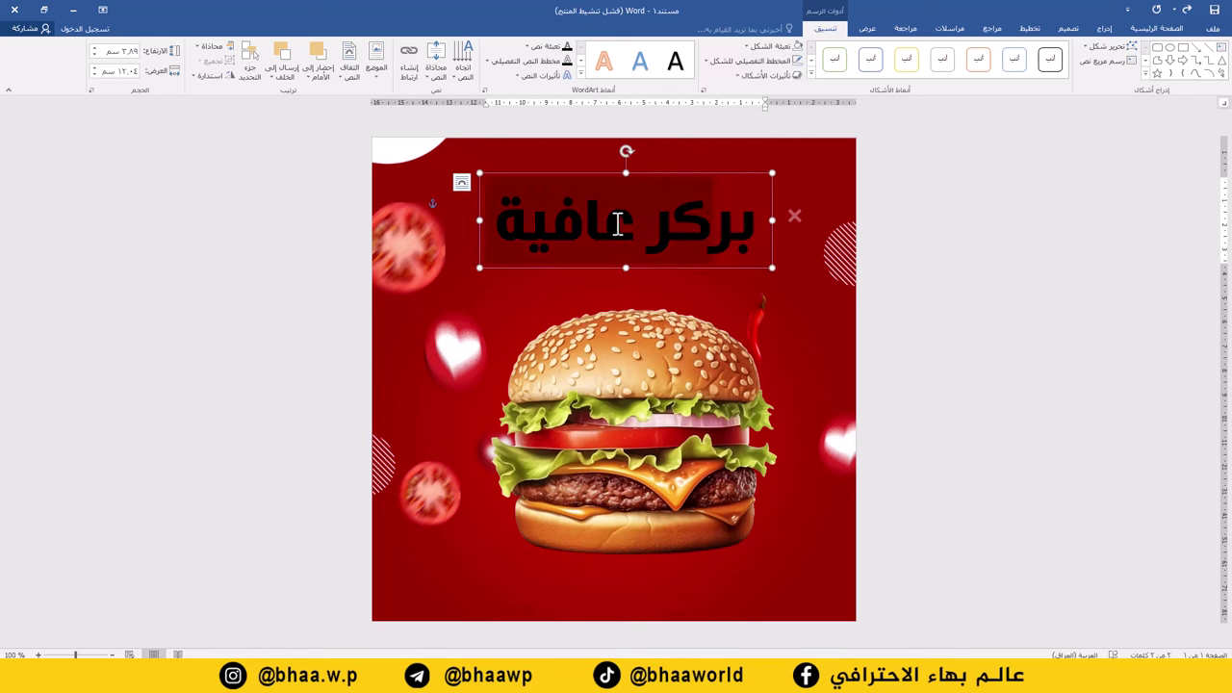
left_click(1144, 29)
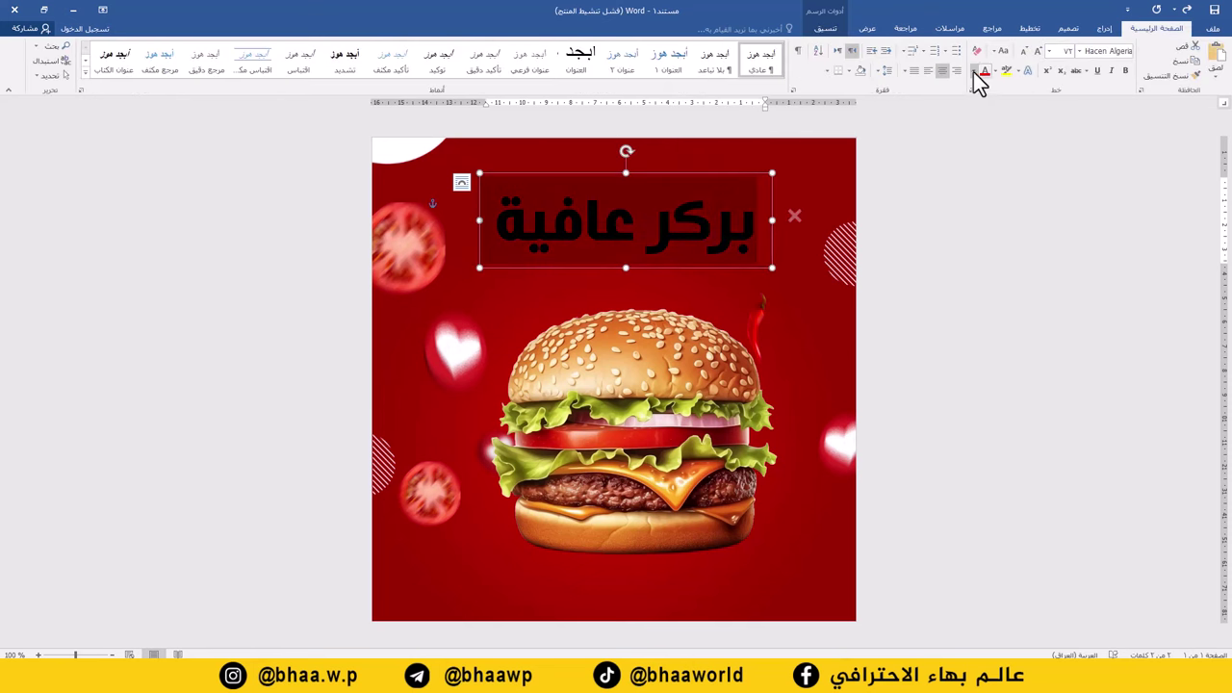
Colour the headline white with بركر in yellow, and move the box slightly up.
left_click(973, 72)
left_click(982, 120)
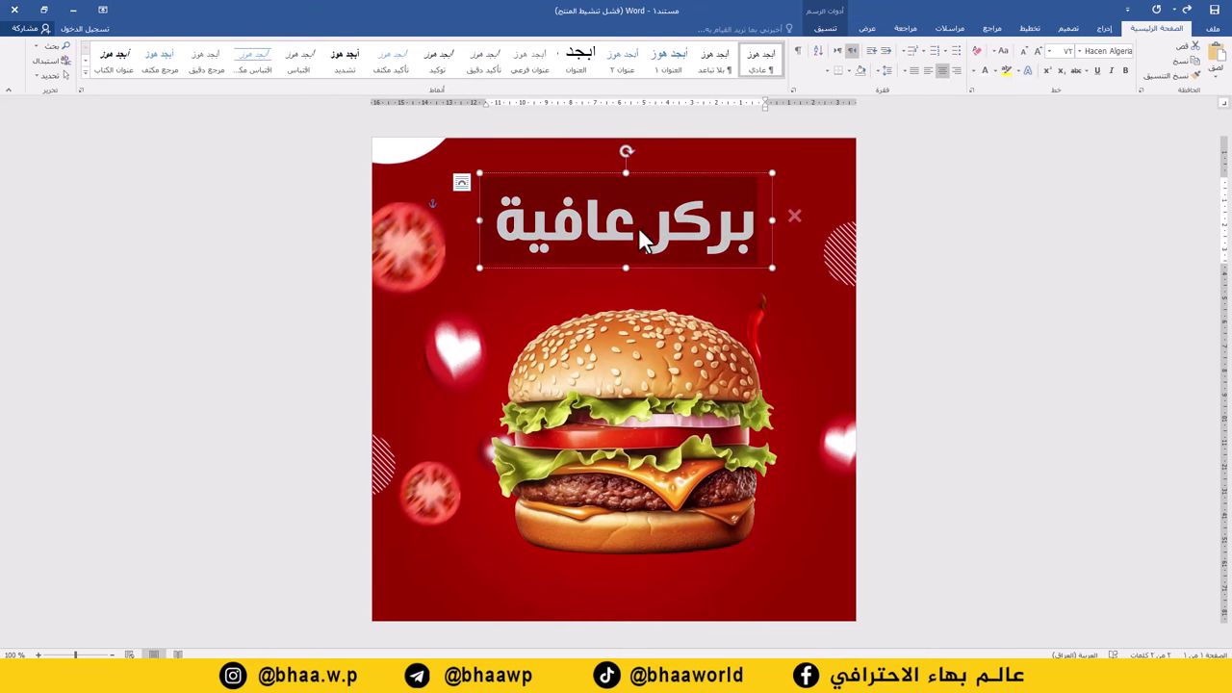
left_click_drag(708, 234, 776, 186)
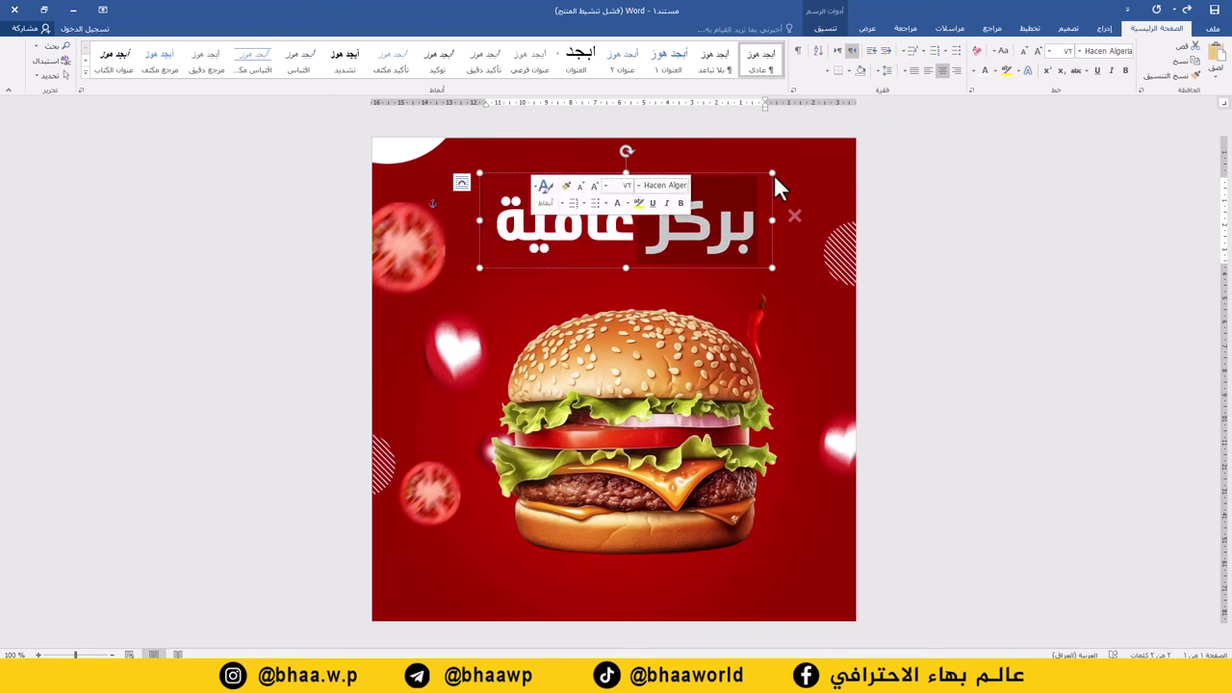
left_click(974, 75)
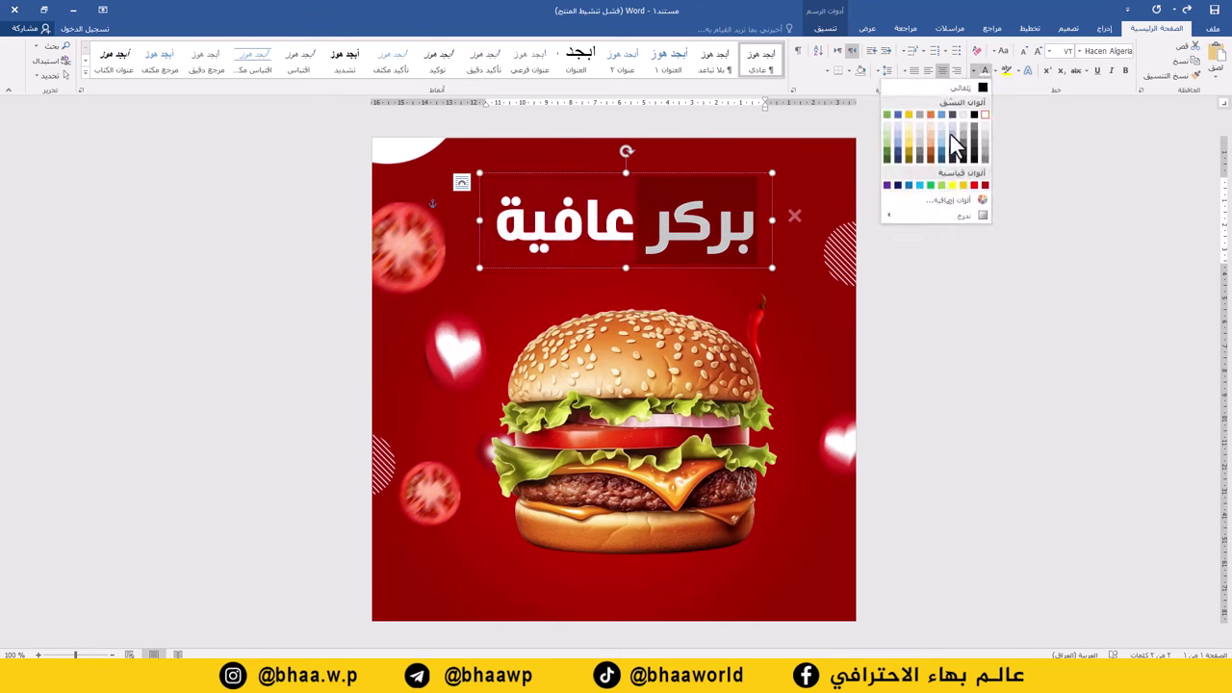
left_click(954, 190)
left_click_drag(679, 178, 679, 163)
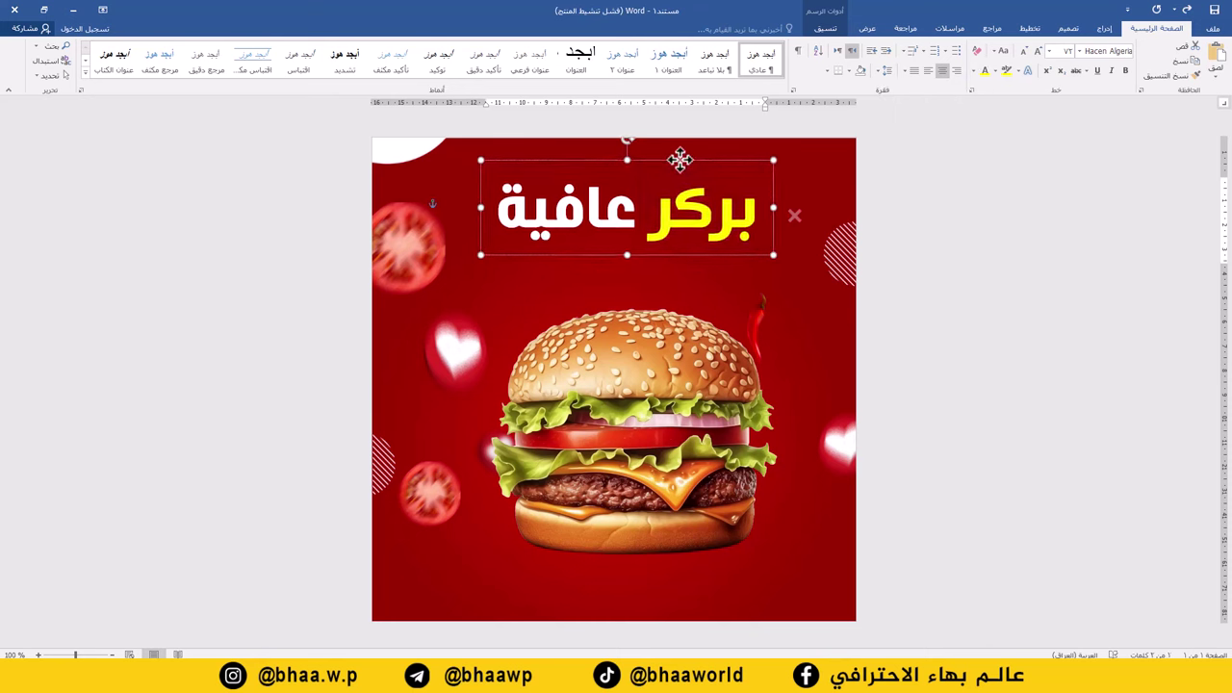
left_click(1105, 29)
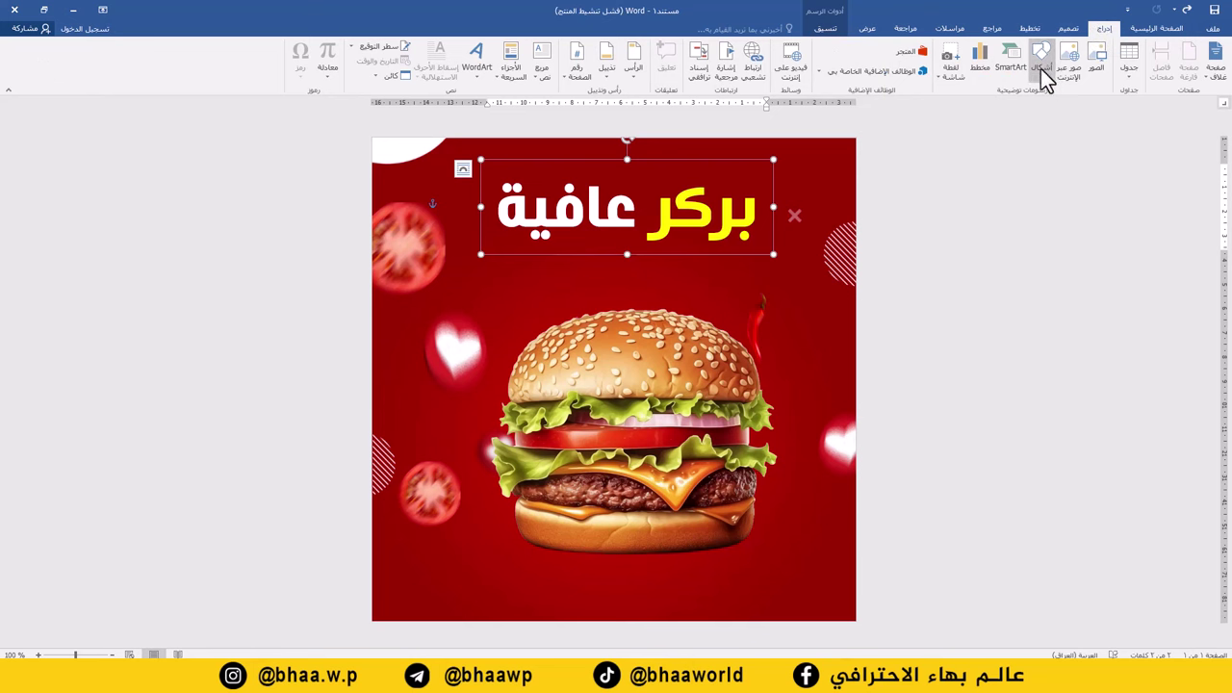
Draw a thin rectangle banner just below the headline.
left_click(1041, 69)
left_click(1009, 104)
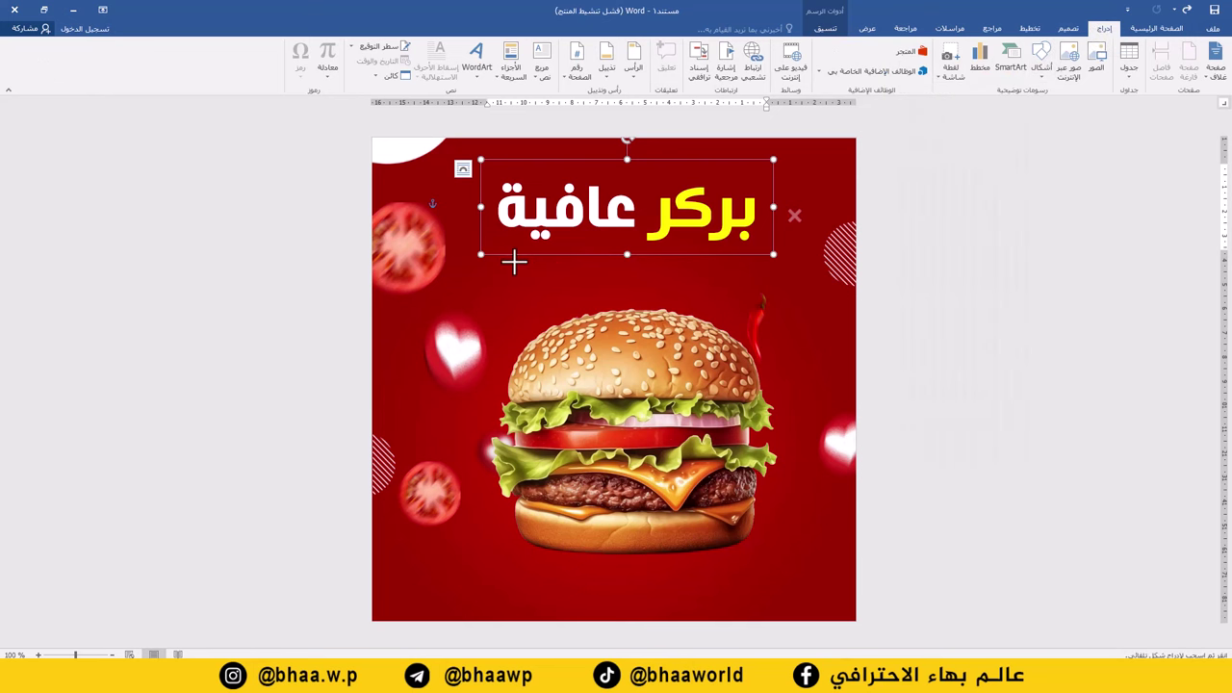
left_click_drag(496, 254, 766, 281)
left_click_drag(683, 263, 678, 259)
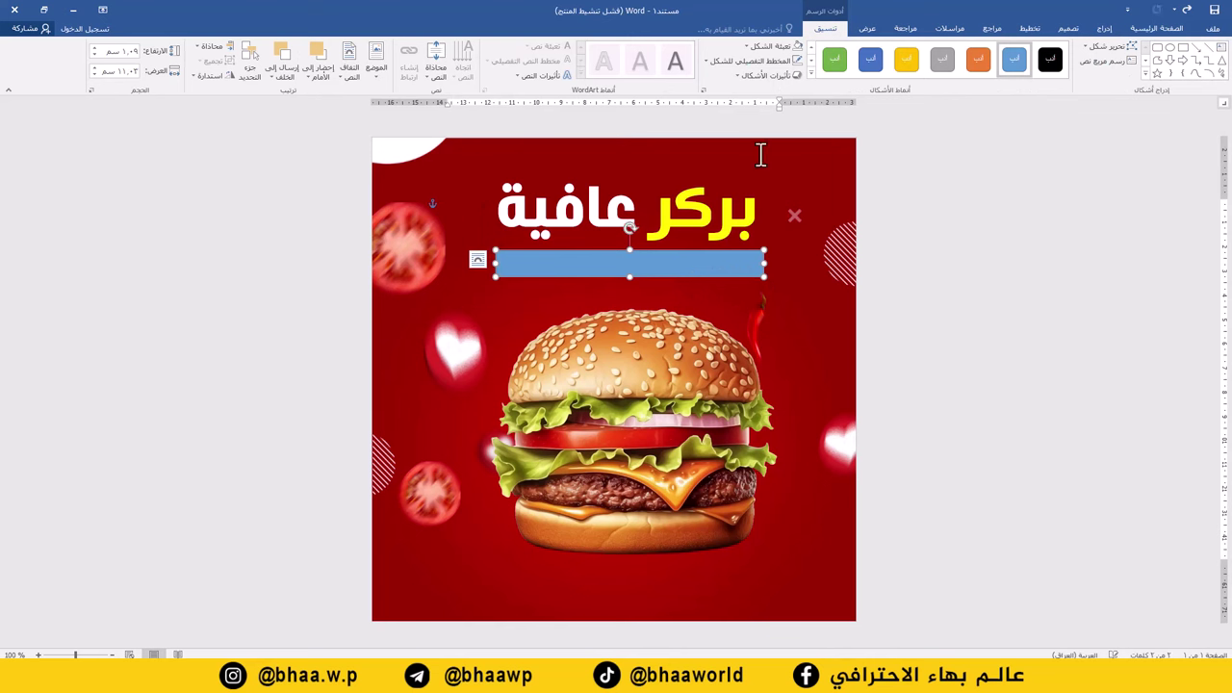
Fill the banner with yellow and remove its outline.
left_click(778, 46)
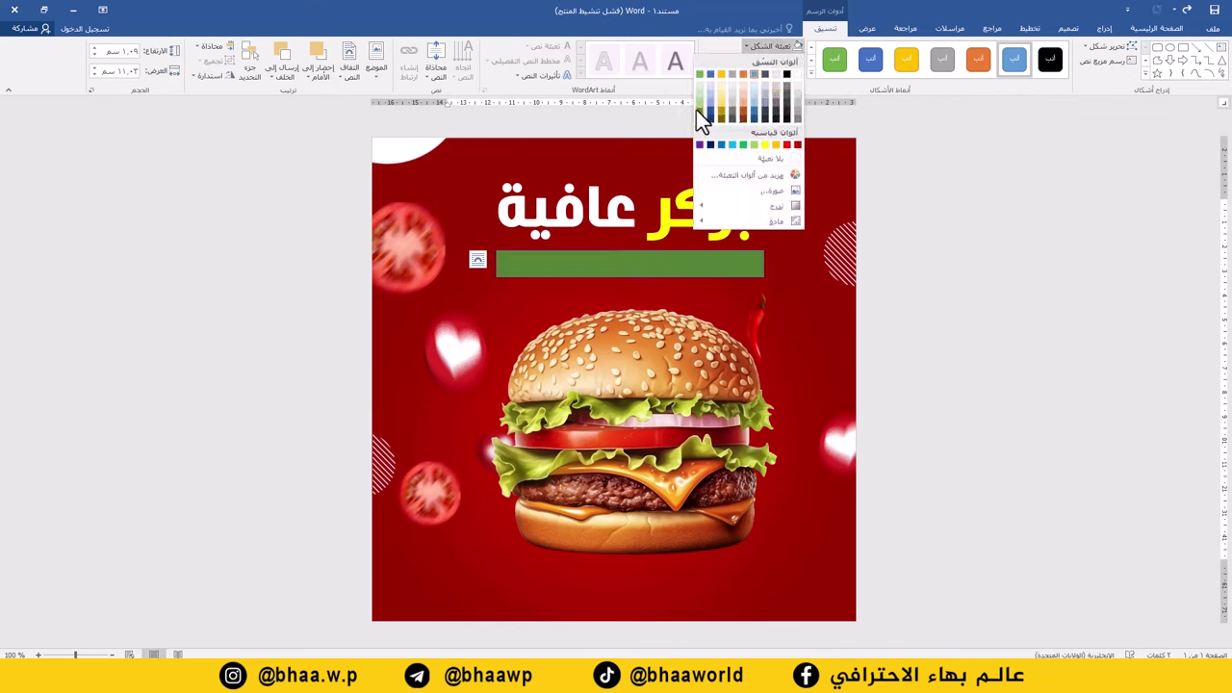
left_click(765, 145)
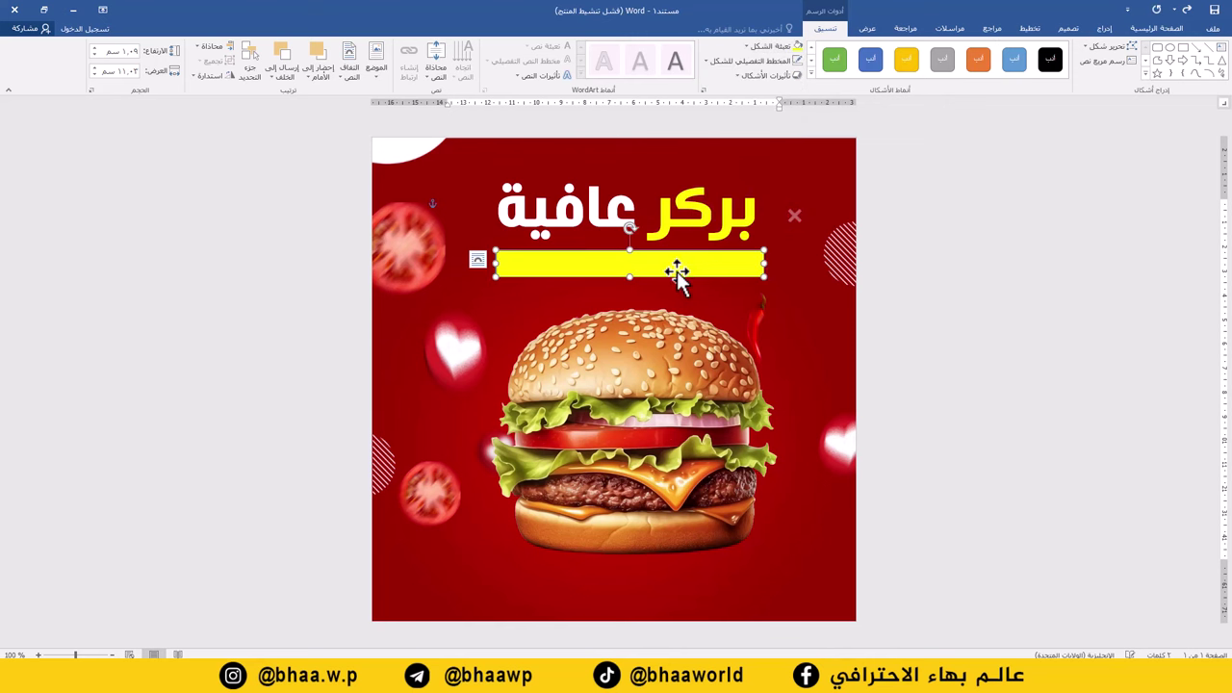
left_click_drag(677, 274, 677, 273)
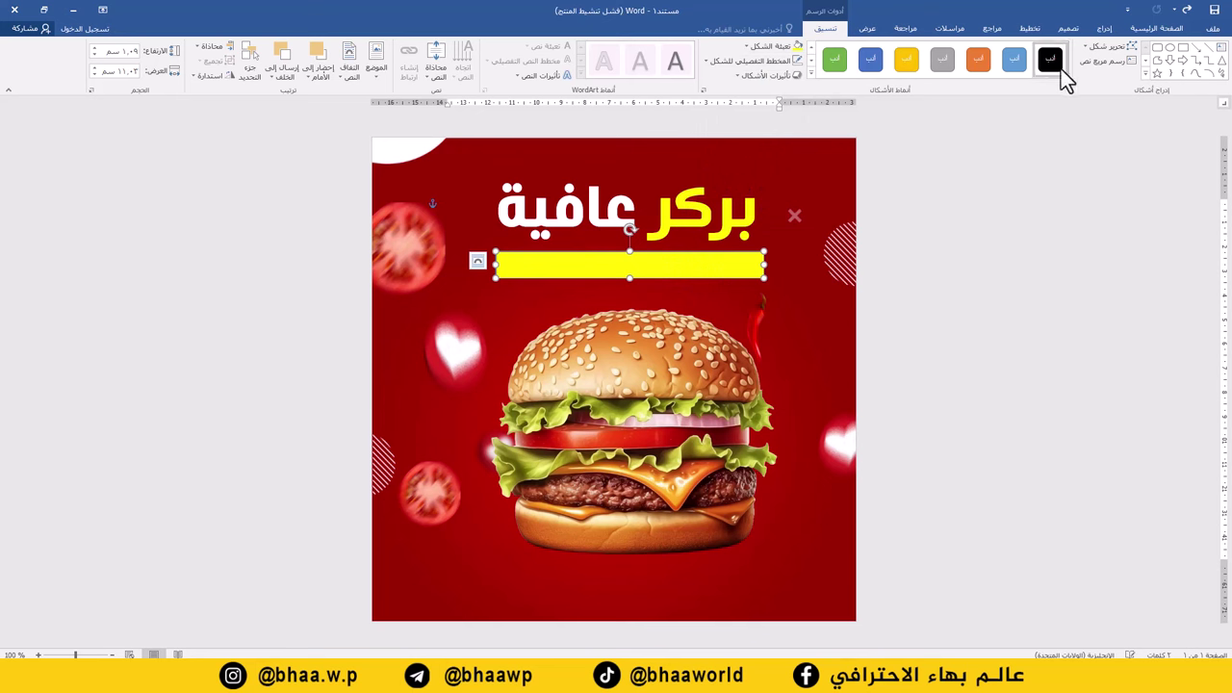
left_click(770, 63)
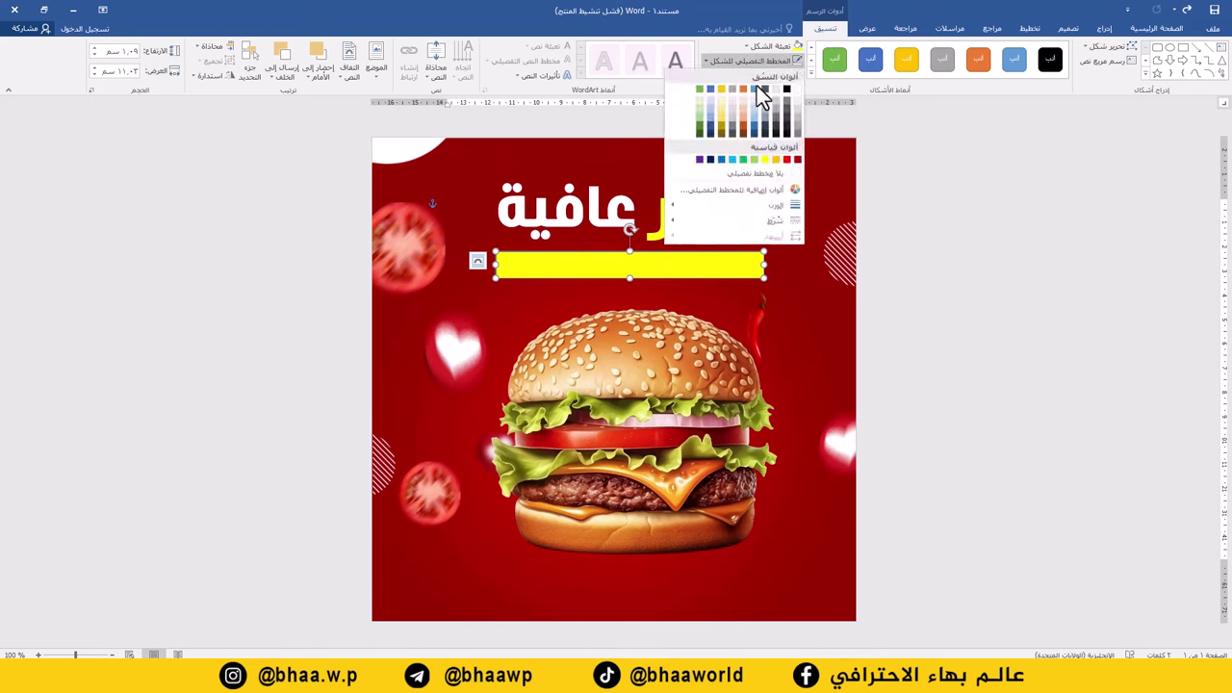
left_click(765, 179)
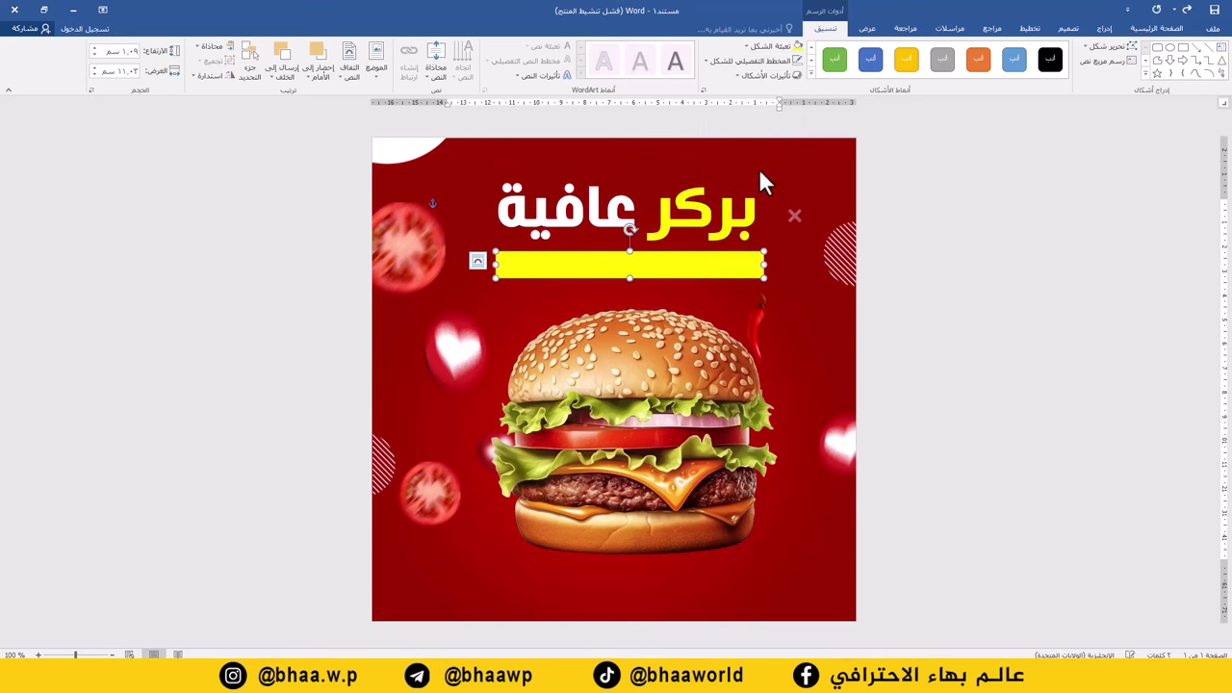
Duplicate the headline text box down onto the yellow bar.
left_click(1105, 29)
left_click(721, 236)
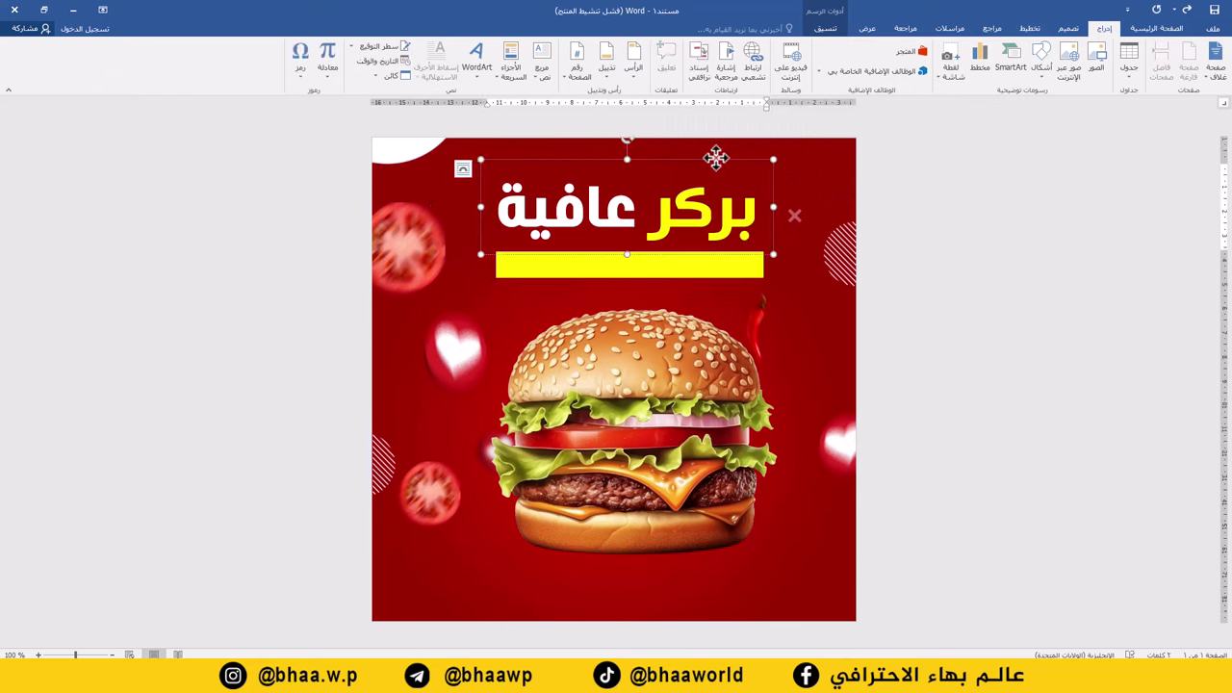
left_click(717, 158)
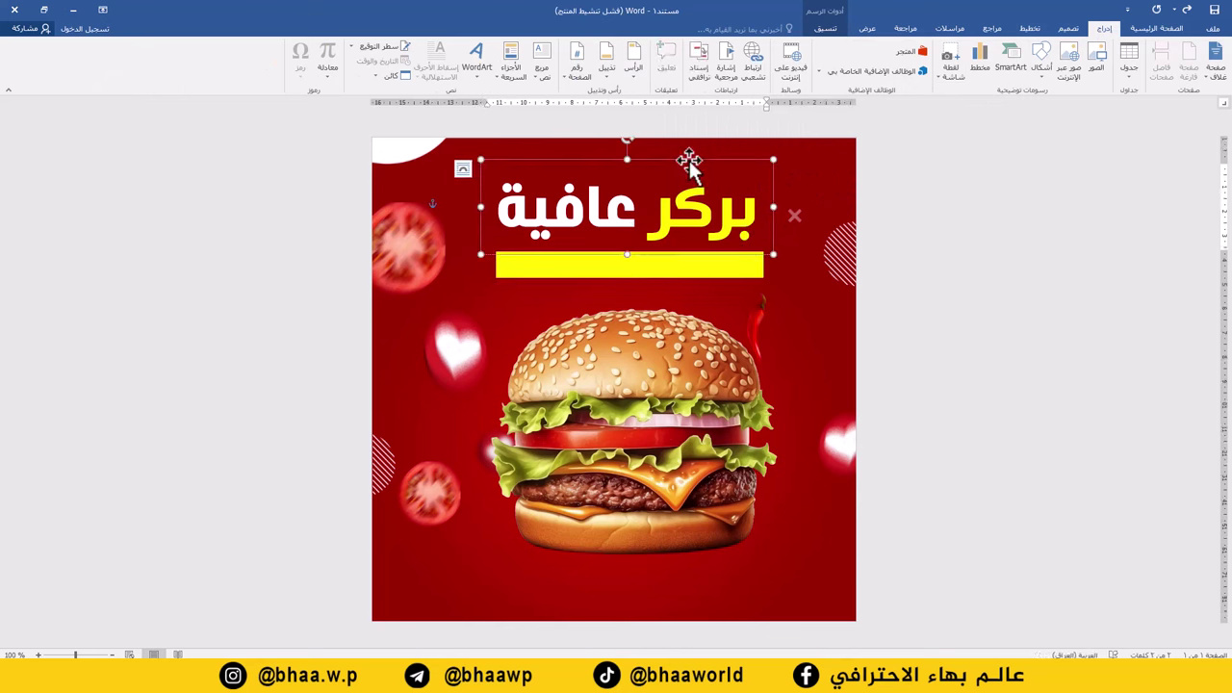
left_click_drag(690, 162, 684, 229)
Replace the copy's text with red للطعم حكاية and shrink the box to fit the bar.
triple_click(674, 279)
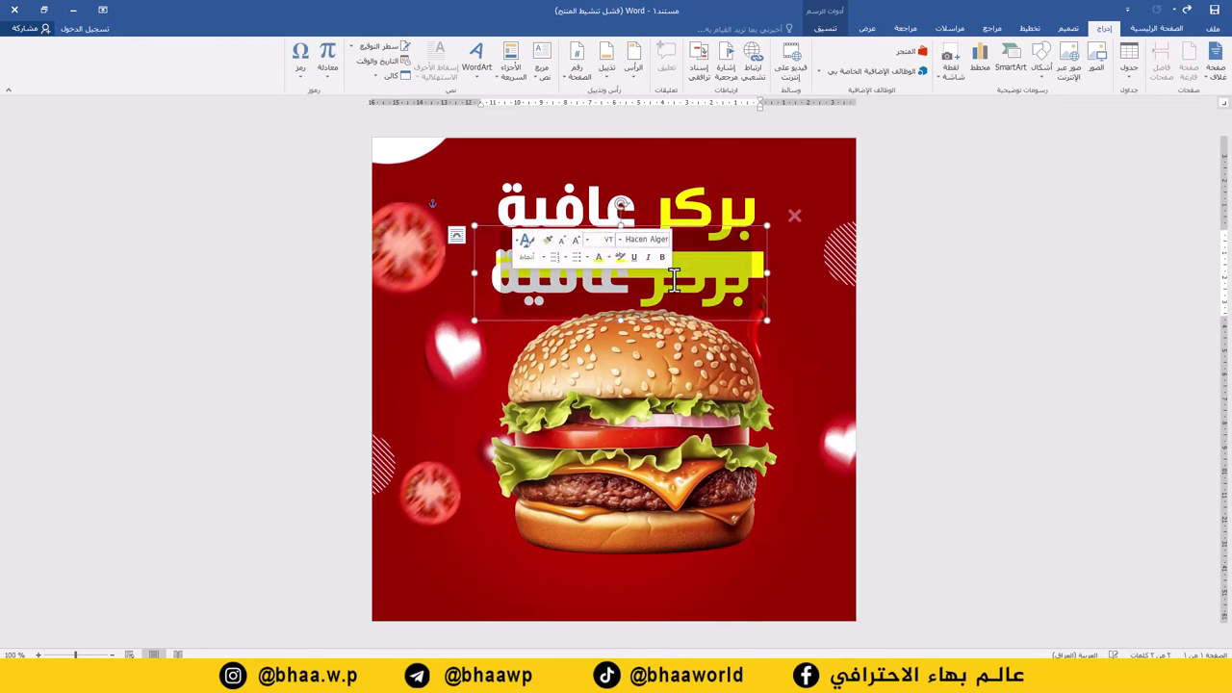
left_click(1156, 28)
left_click(974, 73)
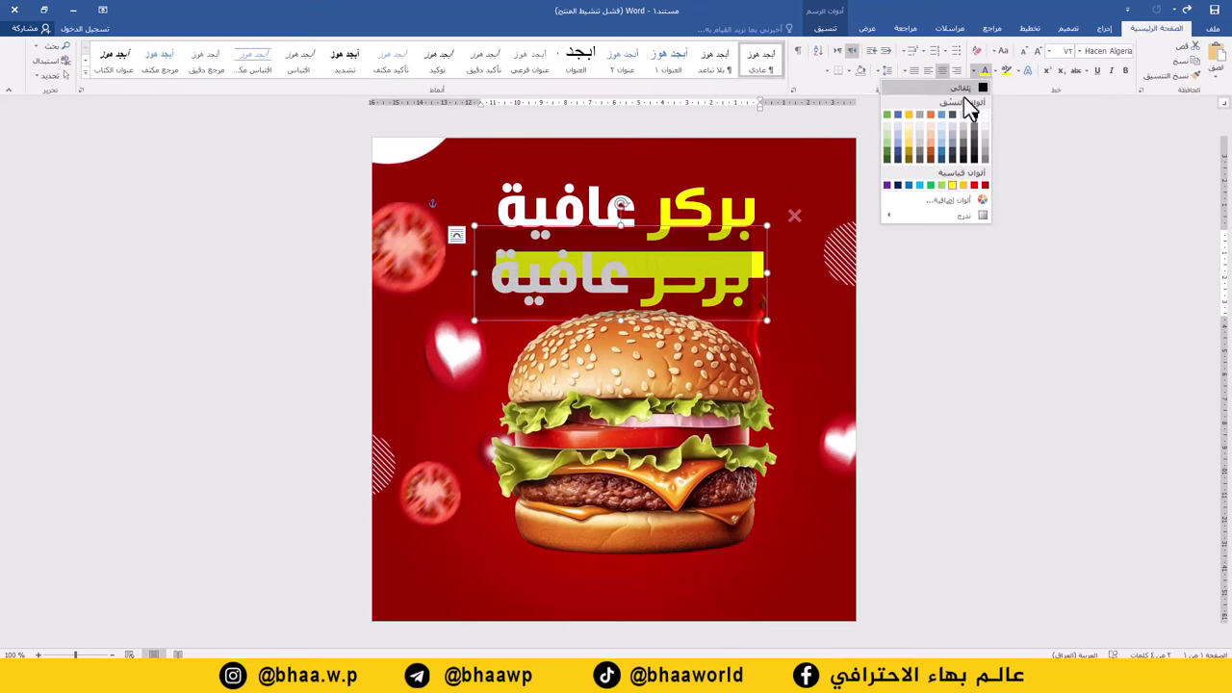
left_click(983, 186)
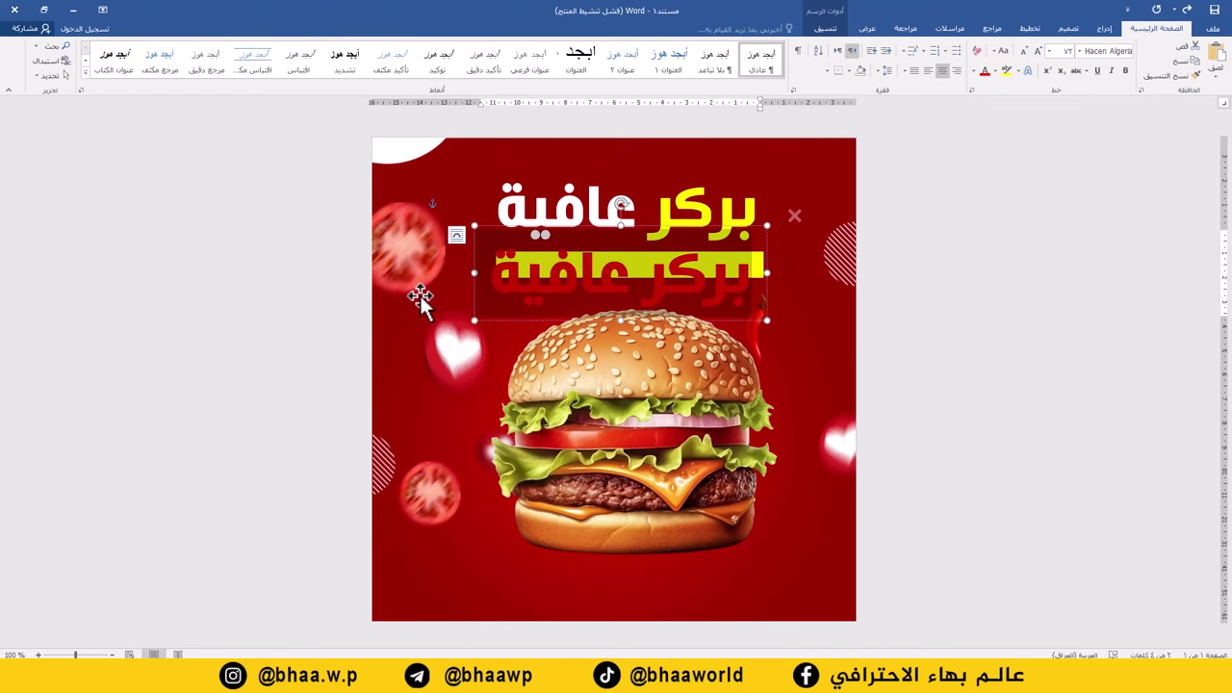
type("لذ")
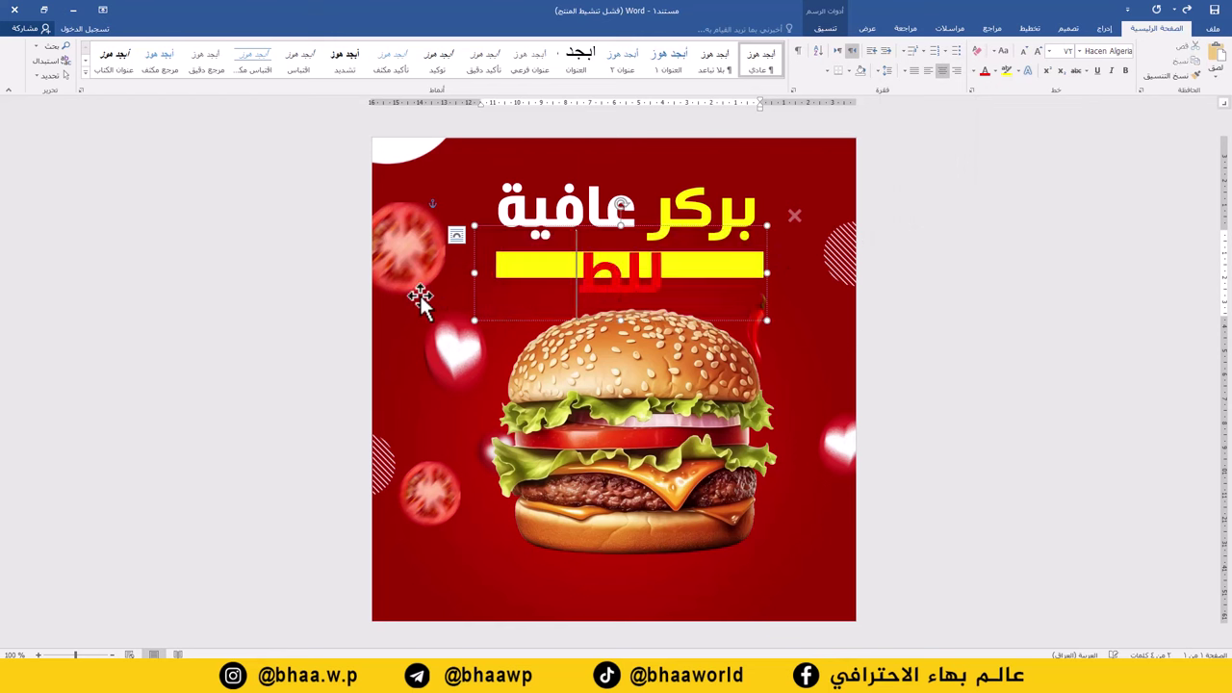
key("BackSpace")
type("لطعم حكاية")
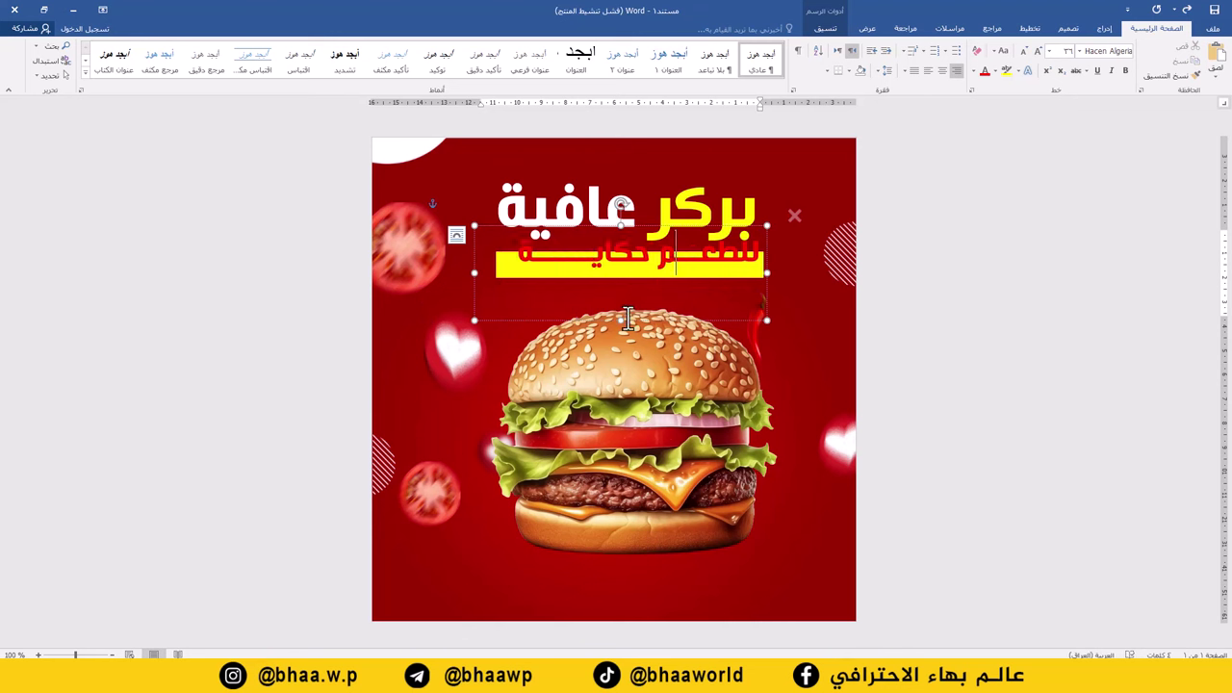
left_click_drag(621, 321, 627, 276)
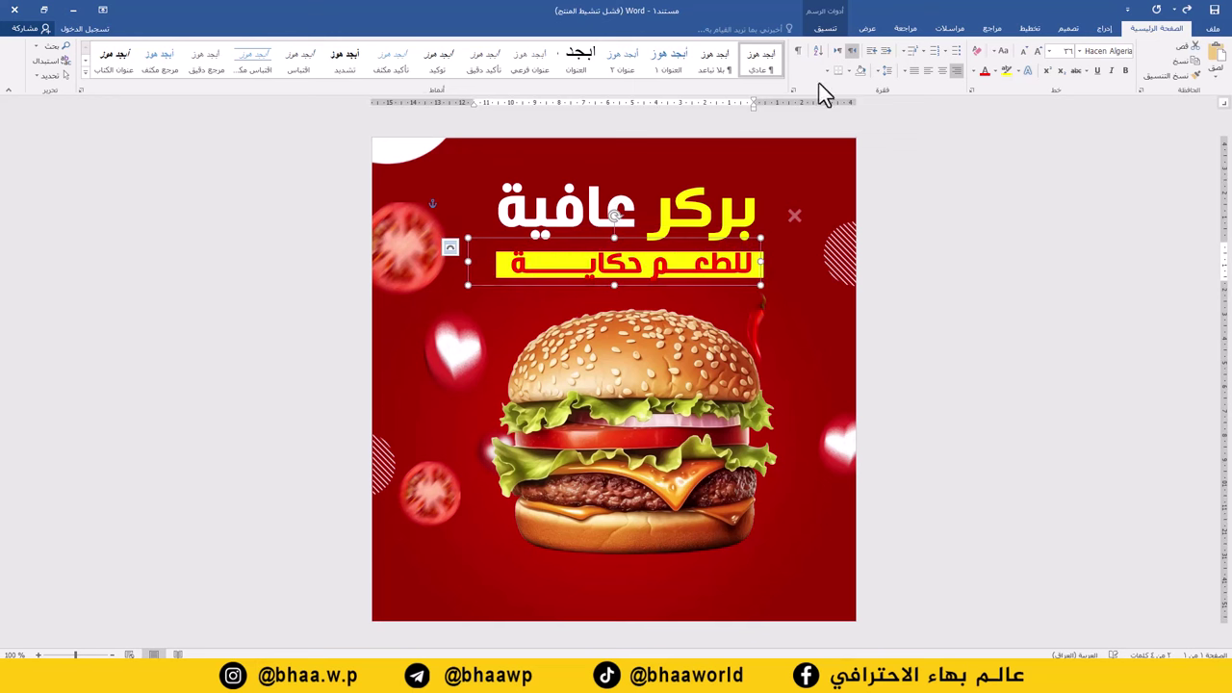
Apply an Outer drop shadow preset to the slogan text.
left_click(824, 28)
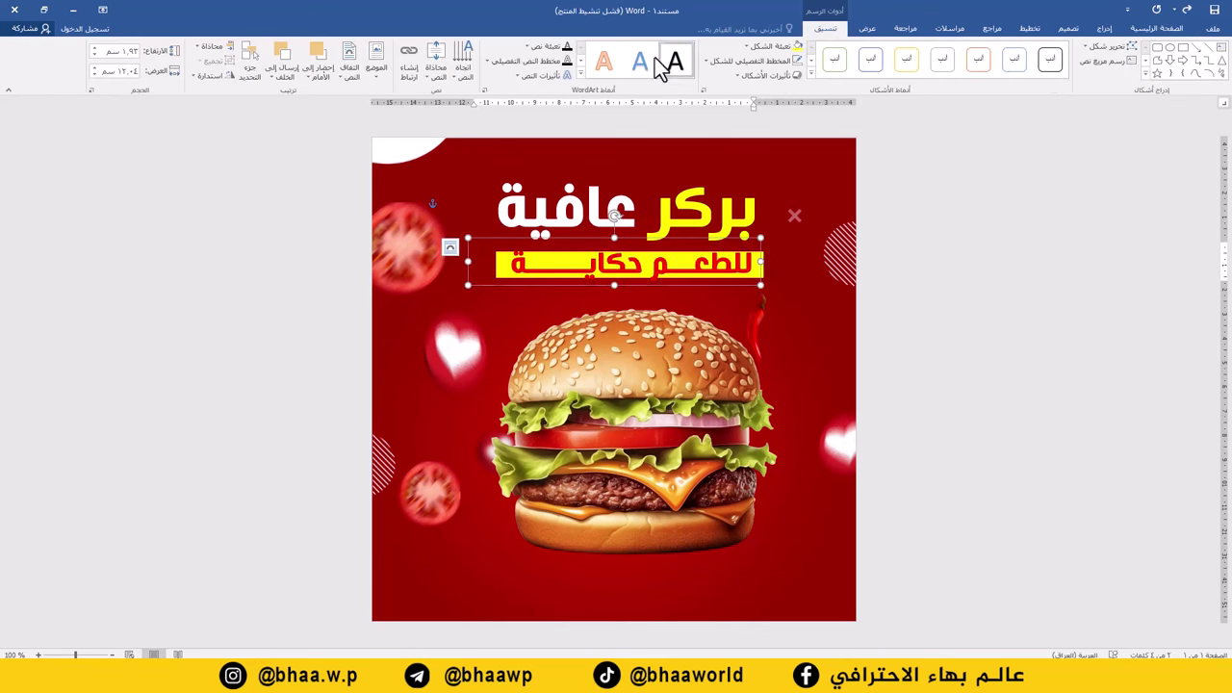
left_click(527, 77)
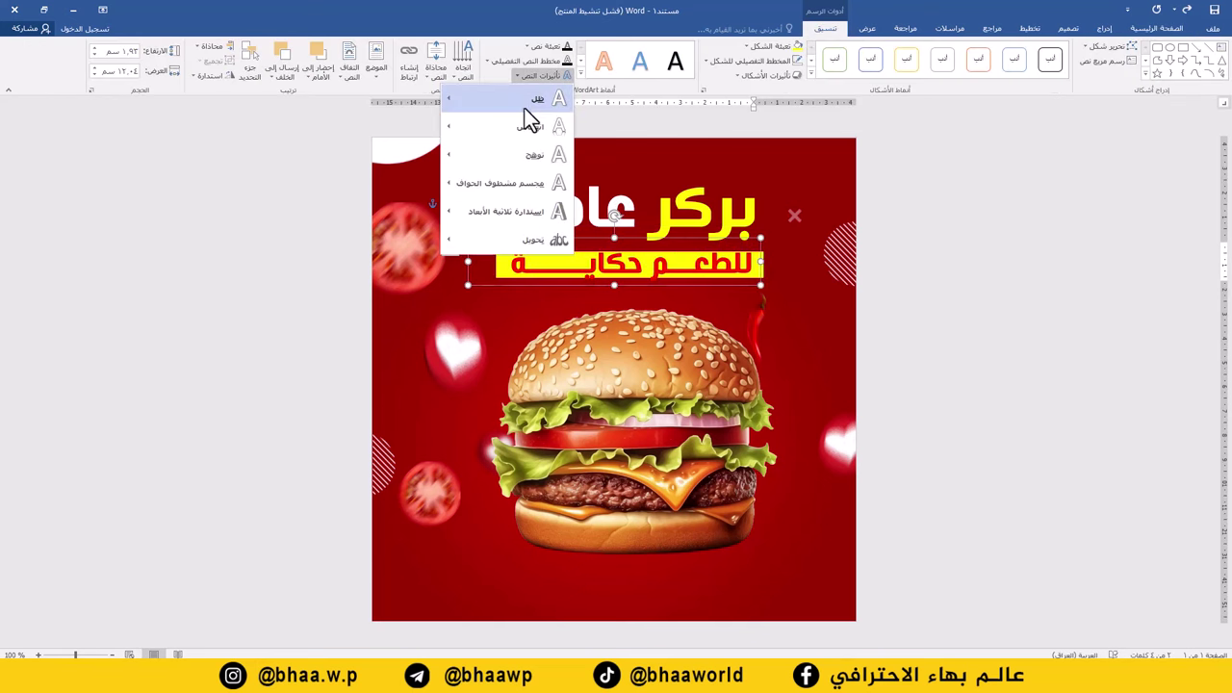
mouse_move(508, 108)
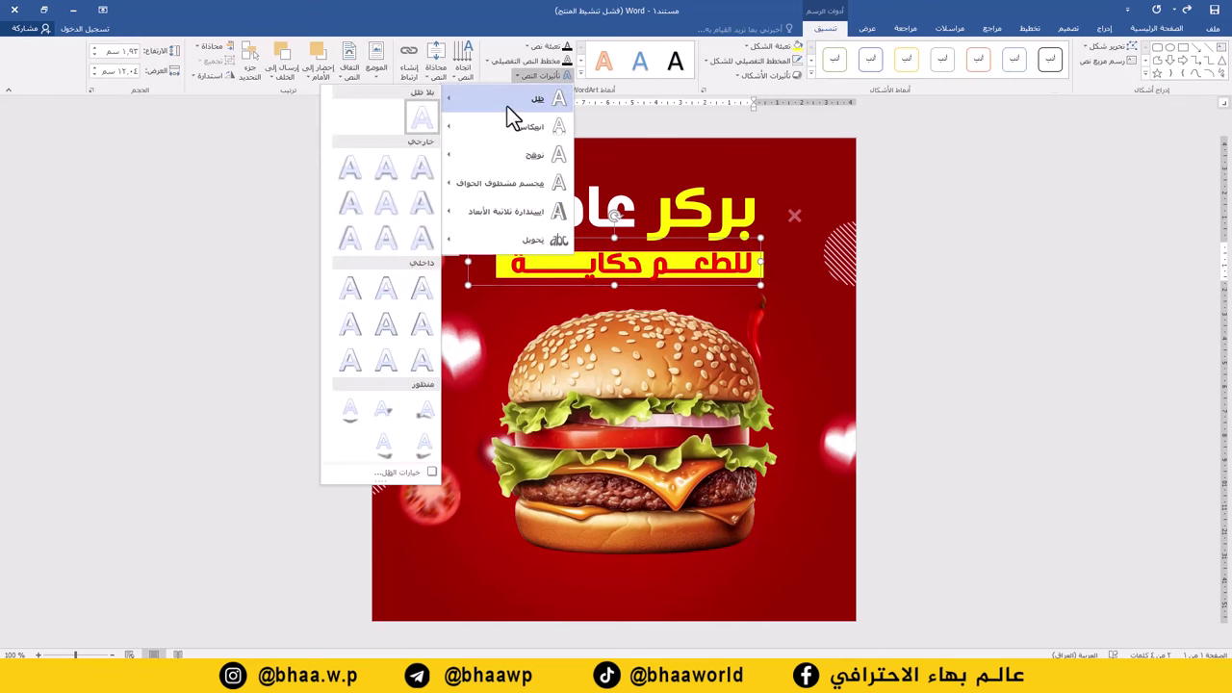
left_click(350, 179)
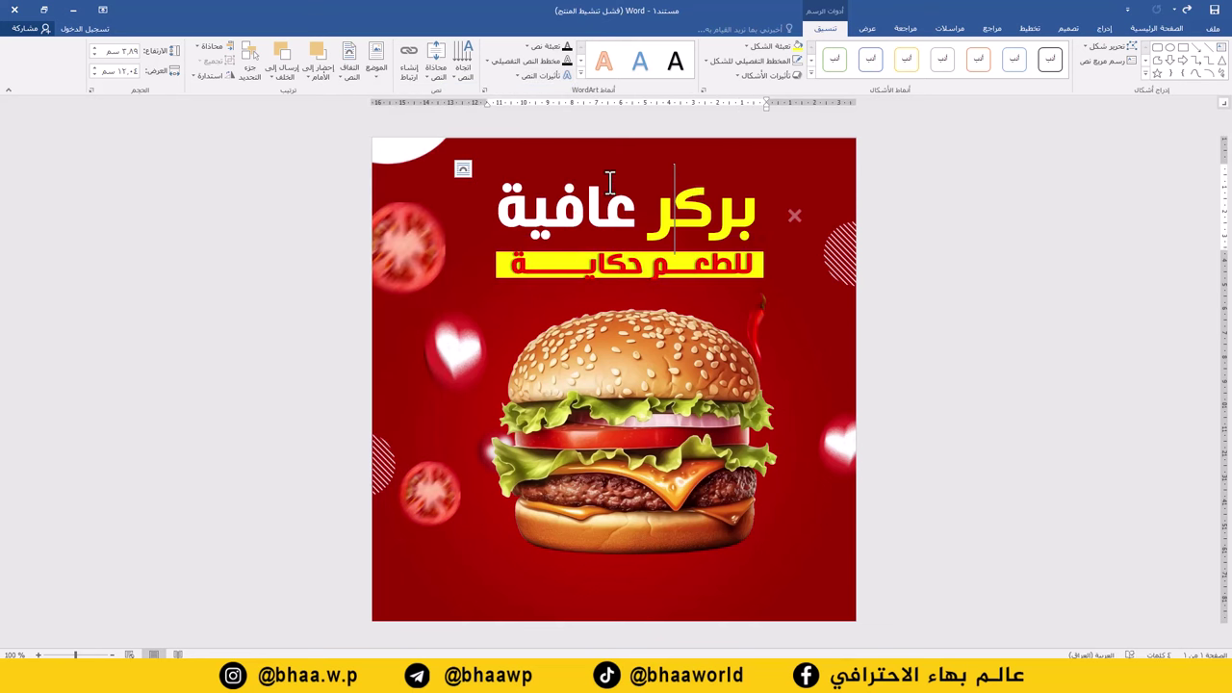
Give the بركر عافية headline an Outer shadow and nudge its box slightly up-left.
triple_click(722, 183)
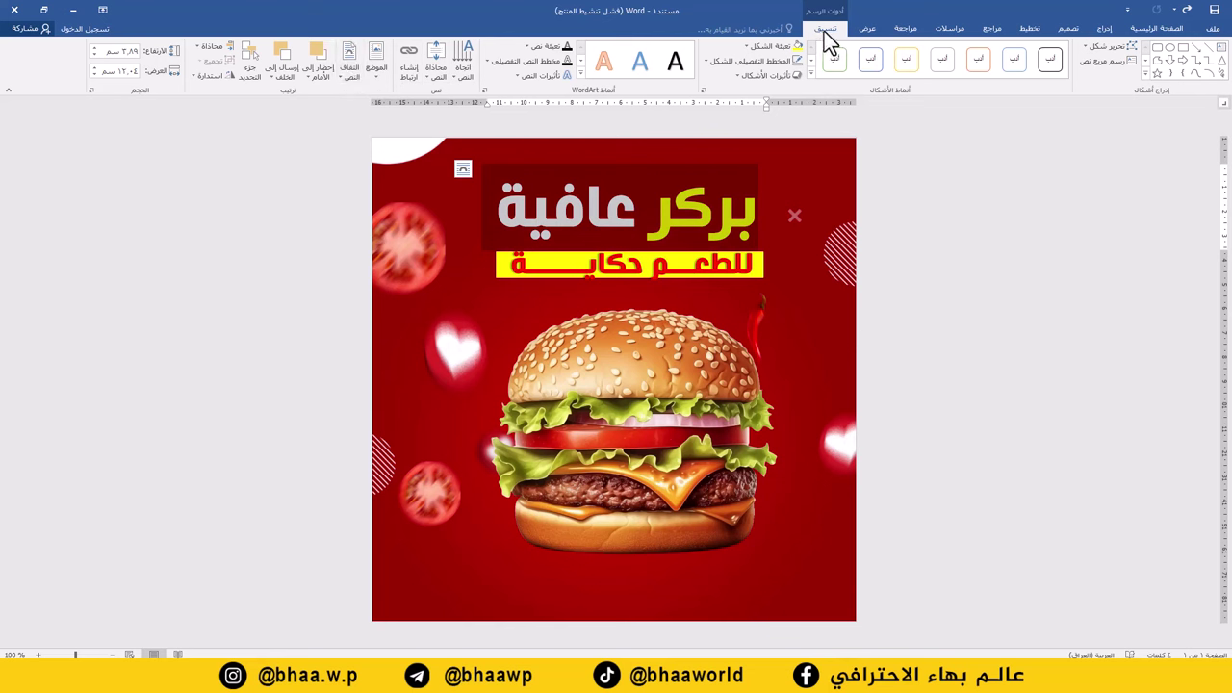
left_click(518, 75)
mouse_move(493, 97)
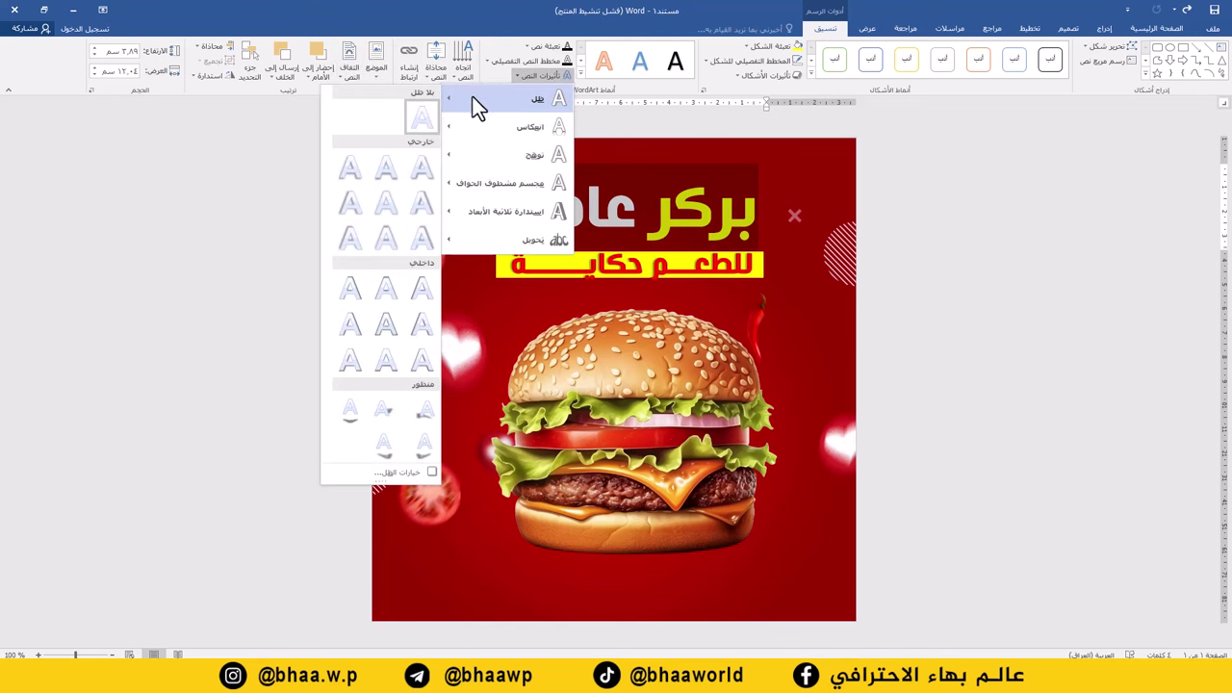
left_click(356, 166)
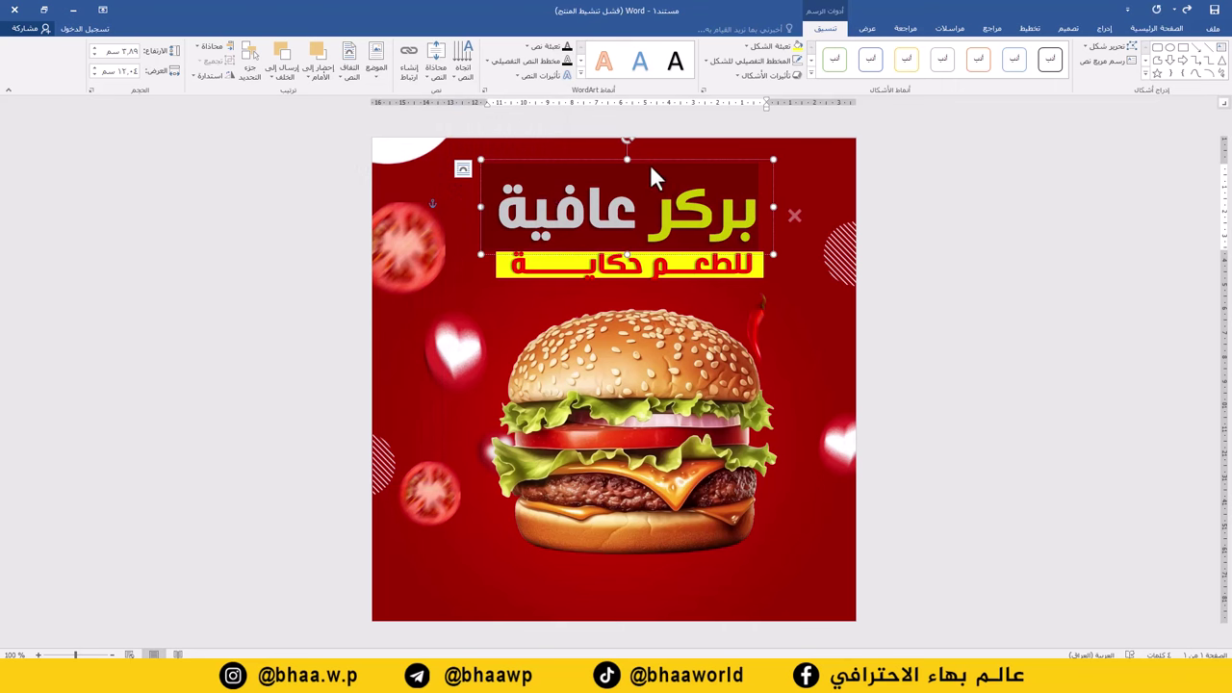
left_click_drag(651, 158, 647, 156)
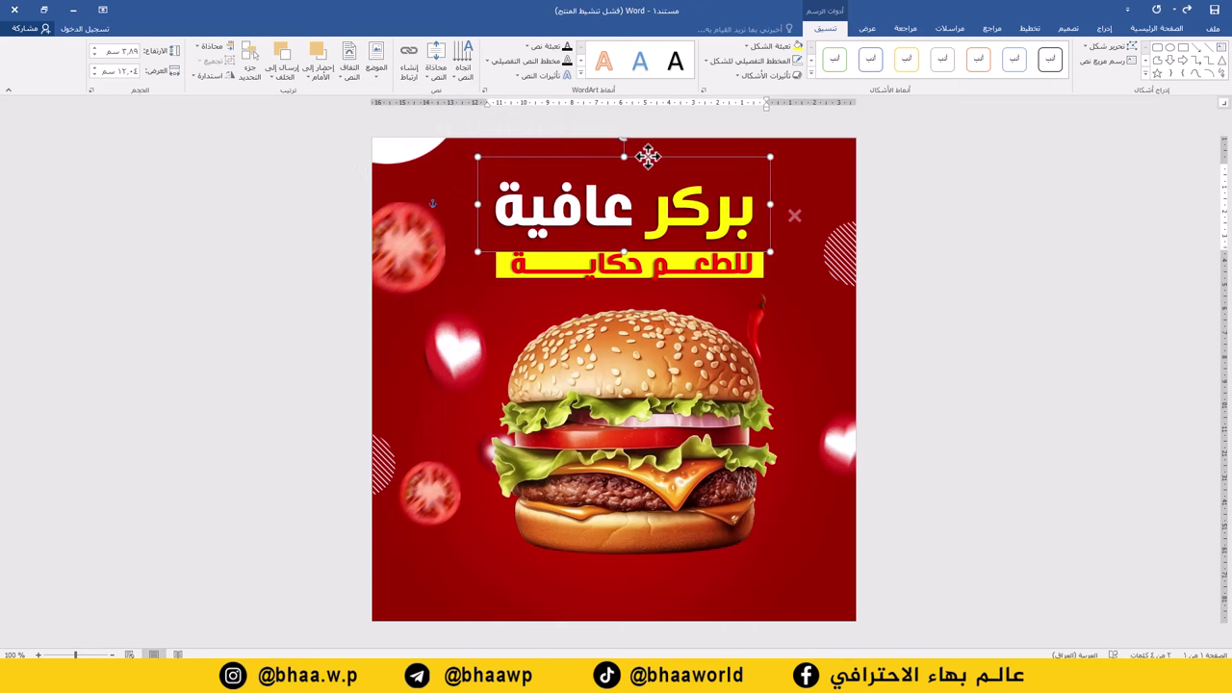
left_click(784, 404)
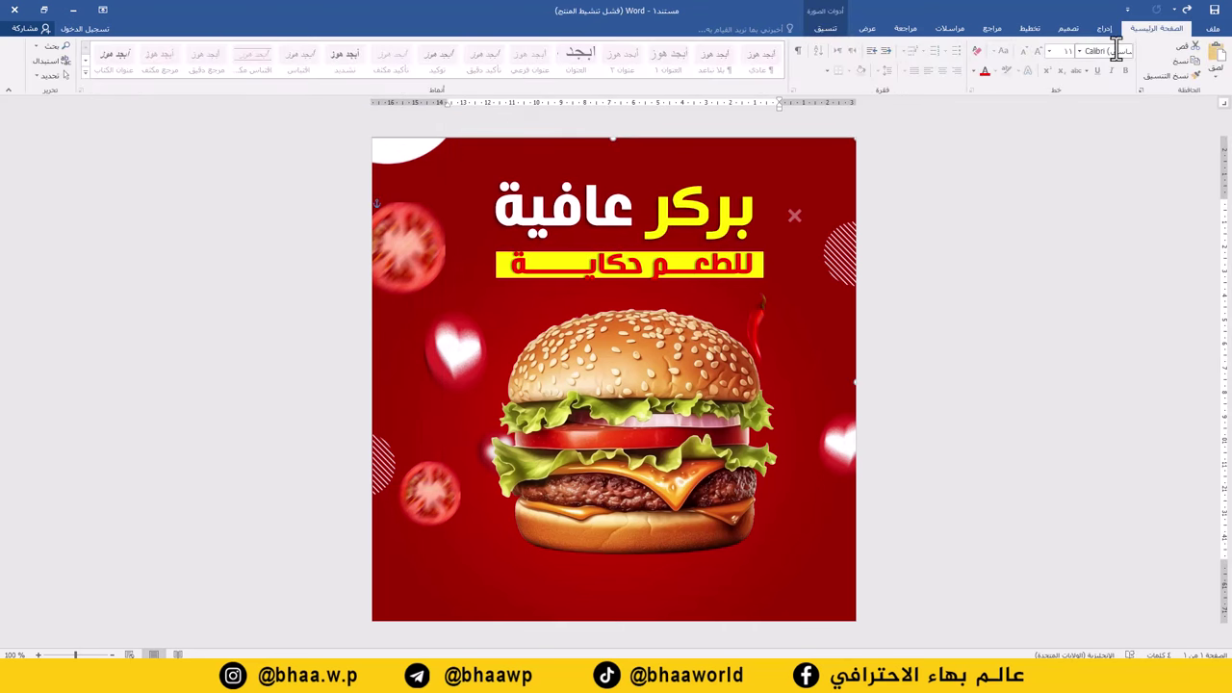
Insert the food-delivery scooter logo picture into the poster.
left_click(1105, 31)
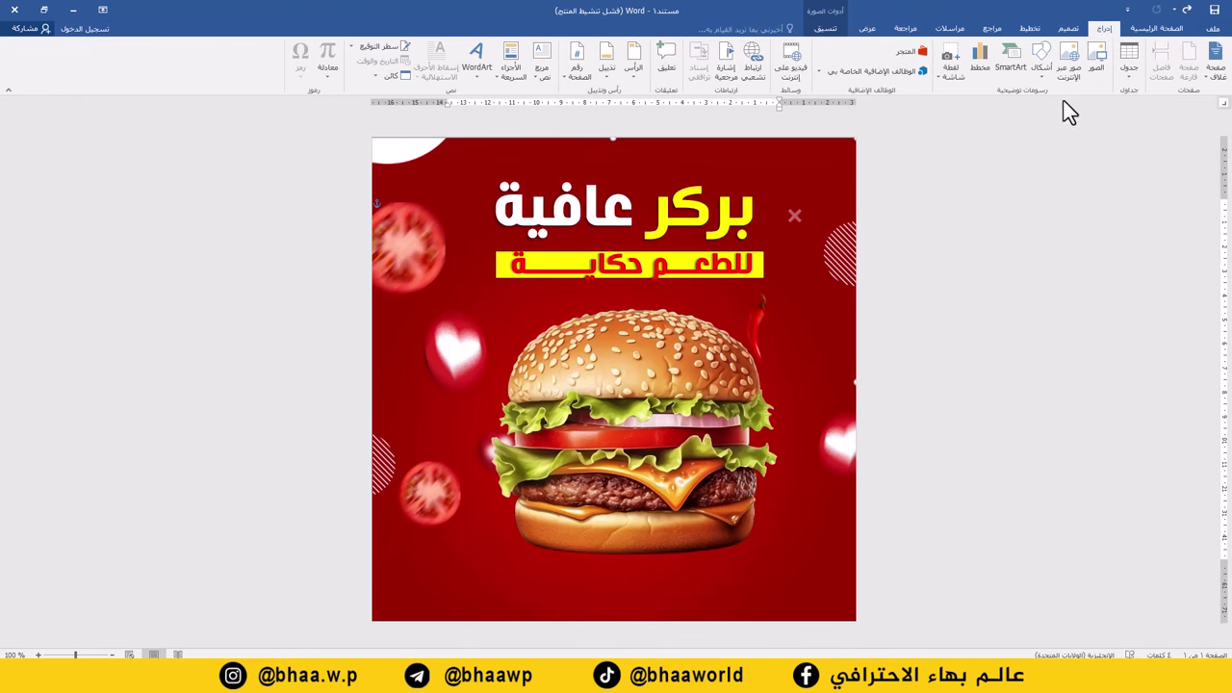
left_click(1097, 69)
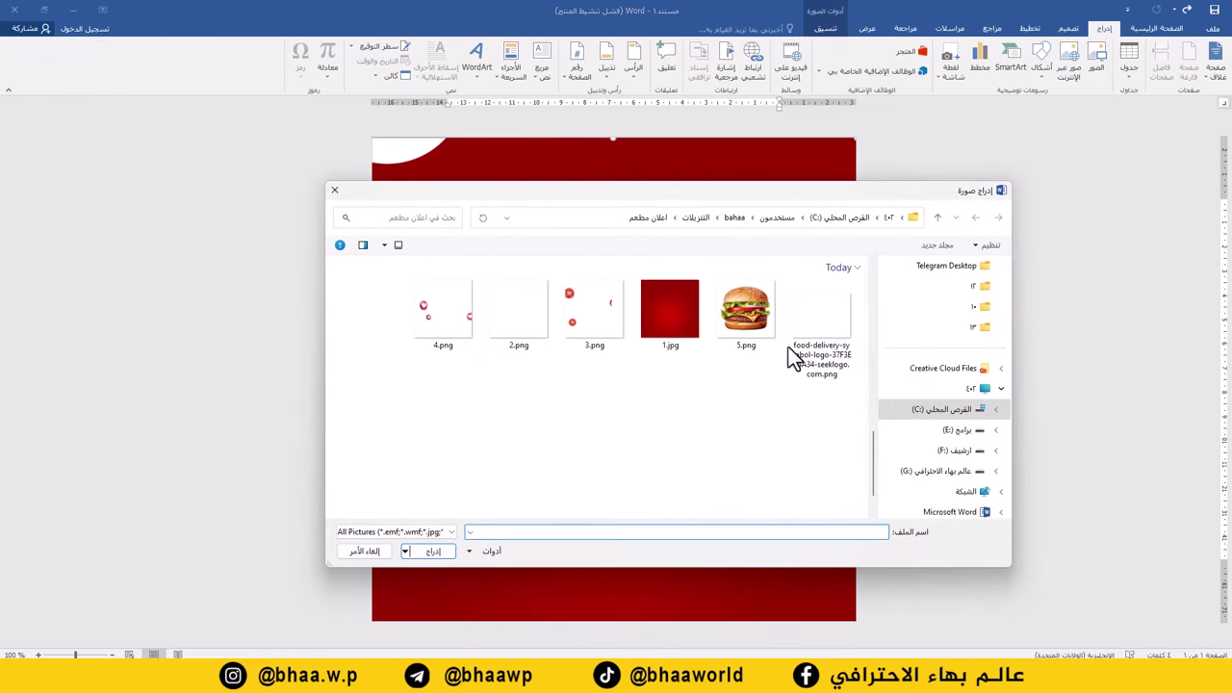
double_click(820, 318)
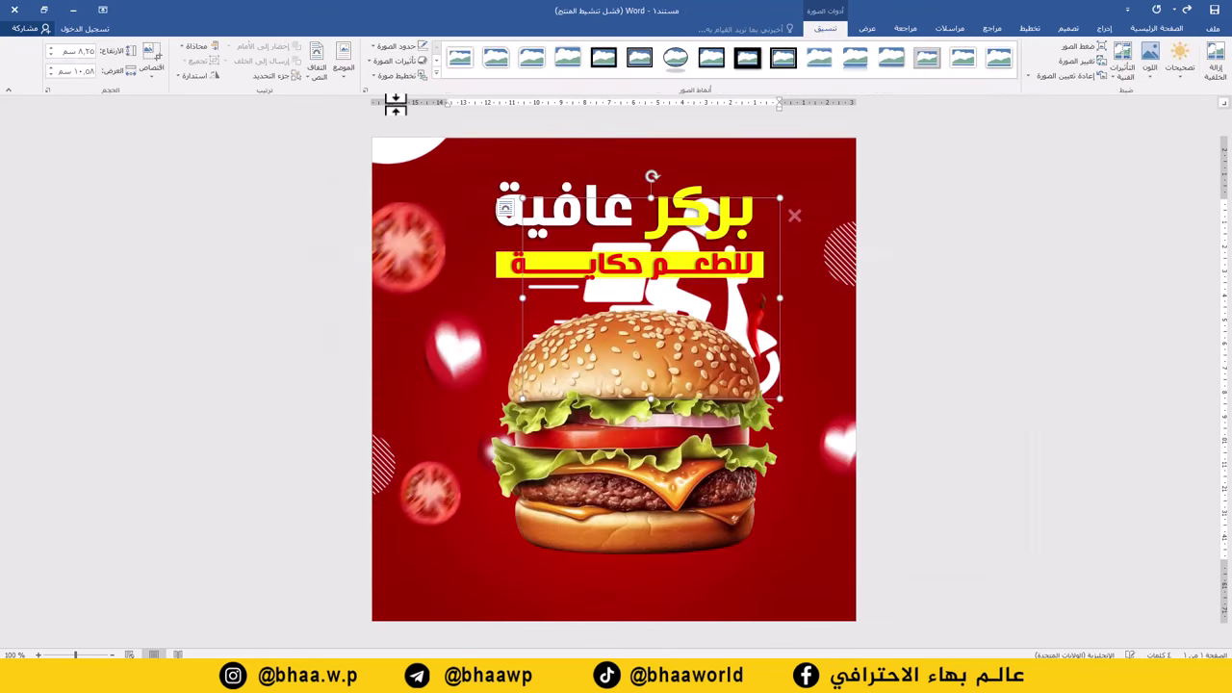
Set the scooter picture to In Front of Text and shrink it into the bottom-left corner.
left_click(315, 72)
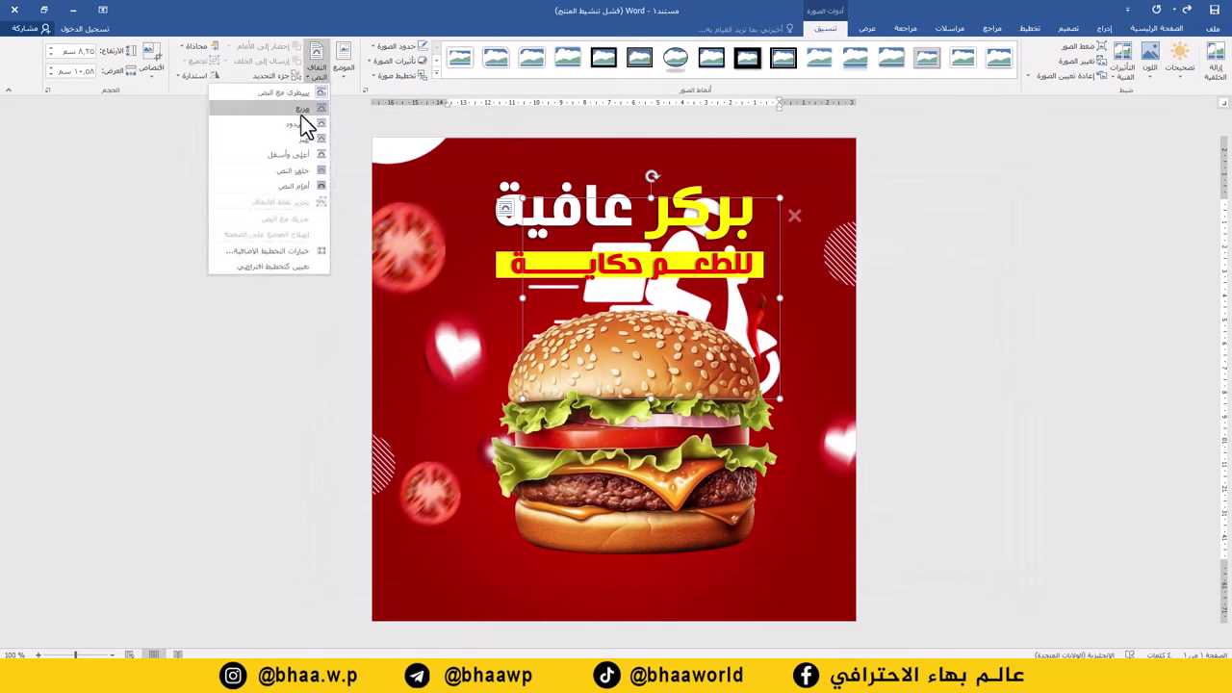
left_click(295, 185)
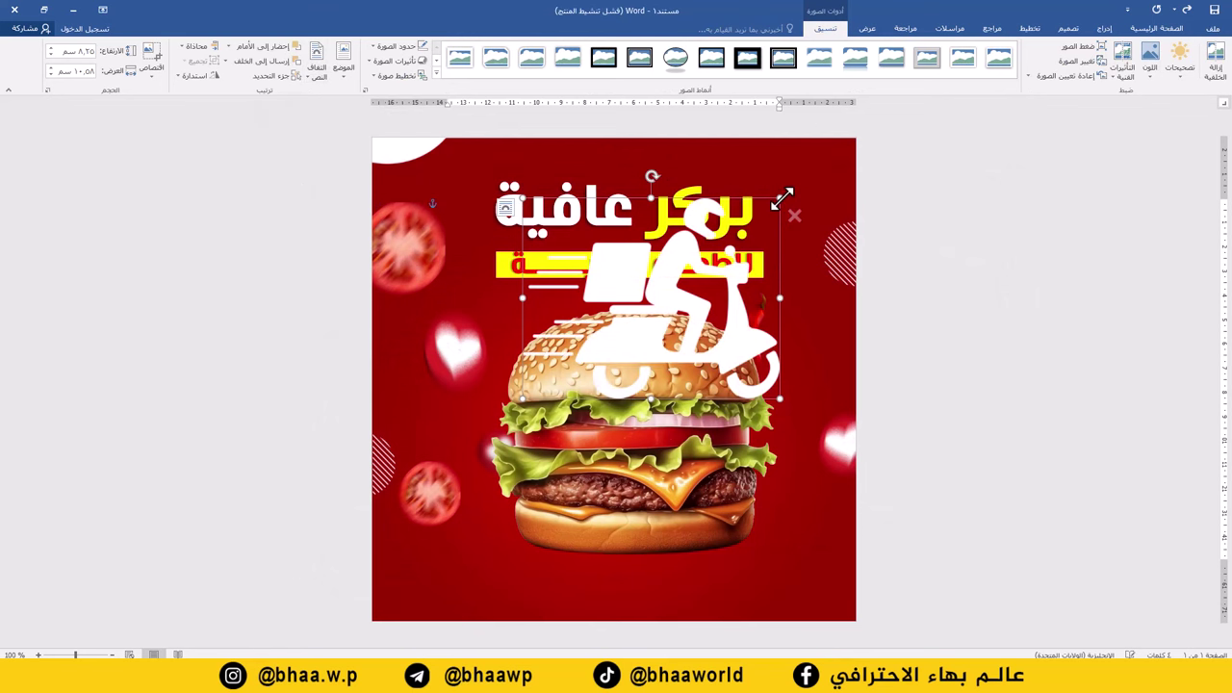
left_click_drag(667, 286, 494, 568)
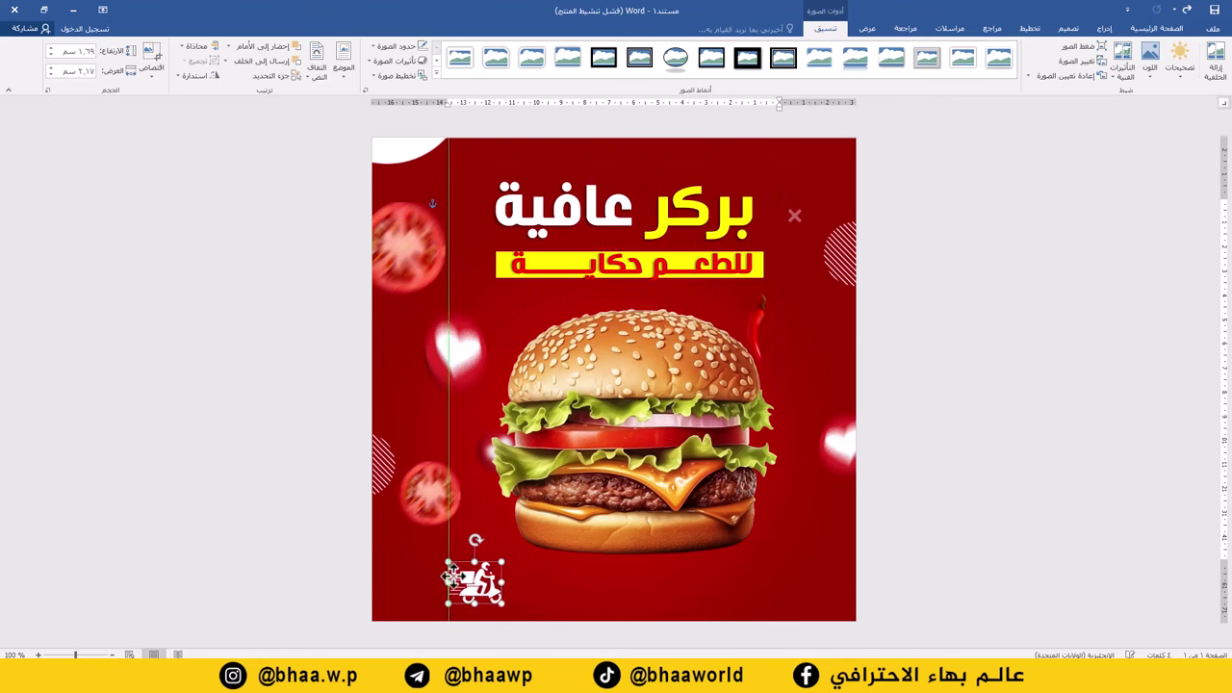
Copy the slogan box to the bottom and replace its text with the phone number in Al-Jazeera-Arabic-Bold.
left_click(690, 238)
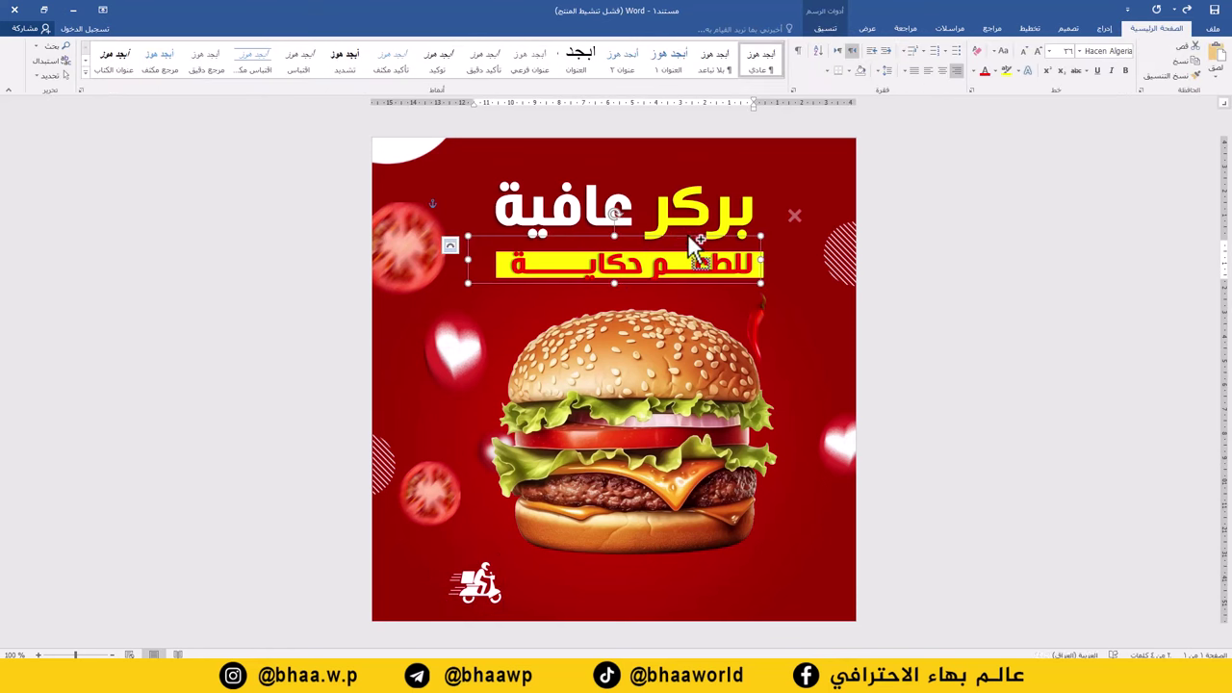
left_click_drag(693, 246, 706, 528)
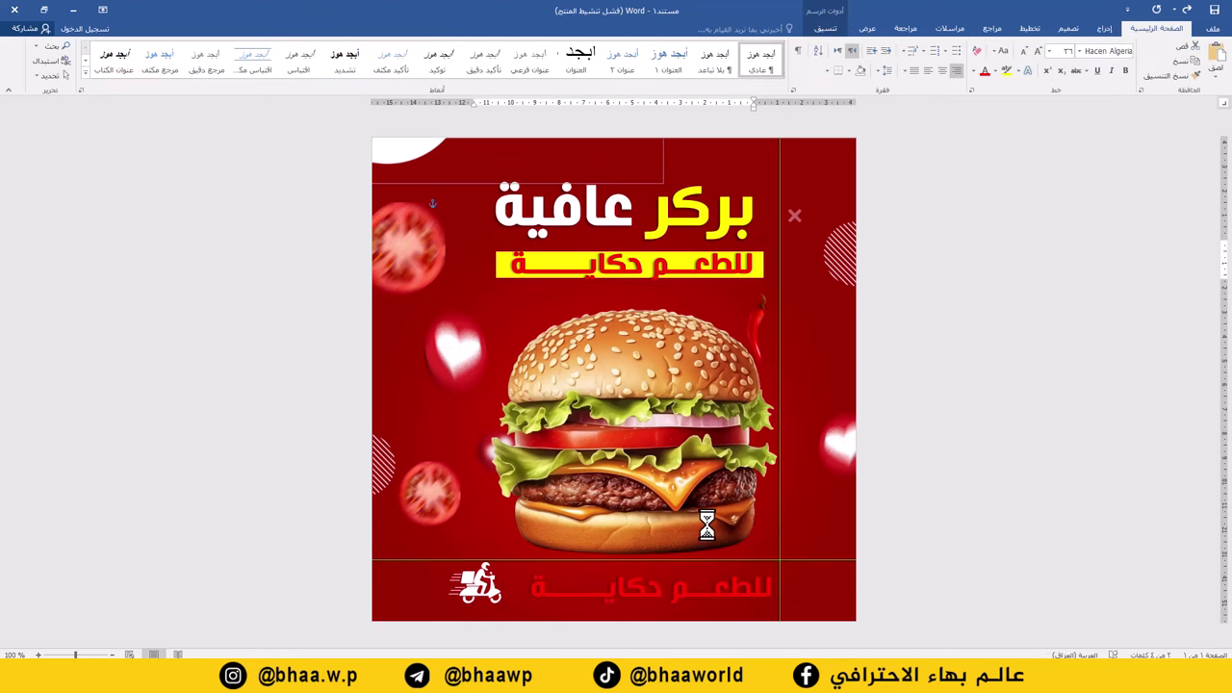
triple_click(699, 588)
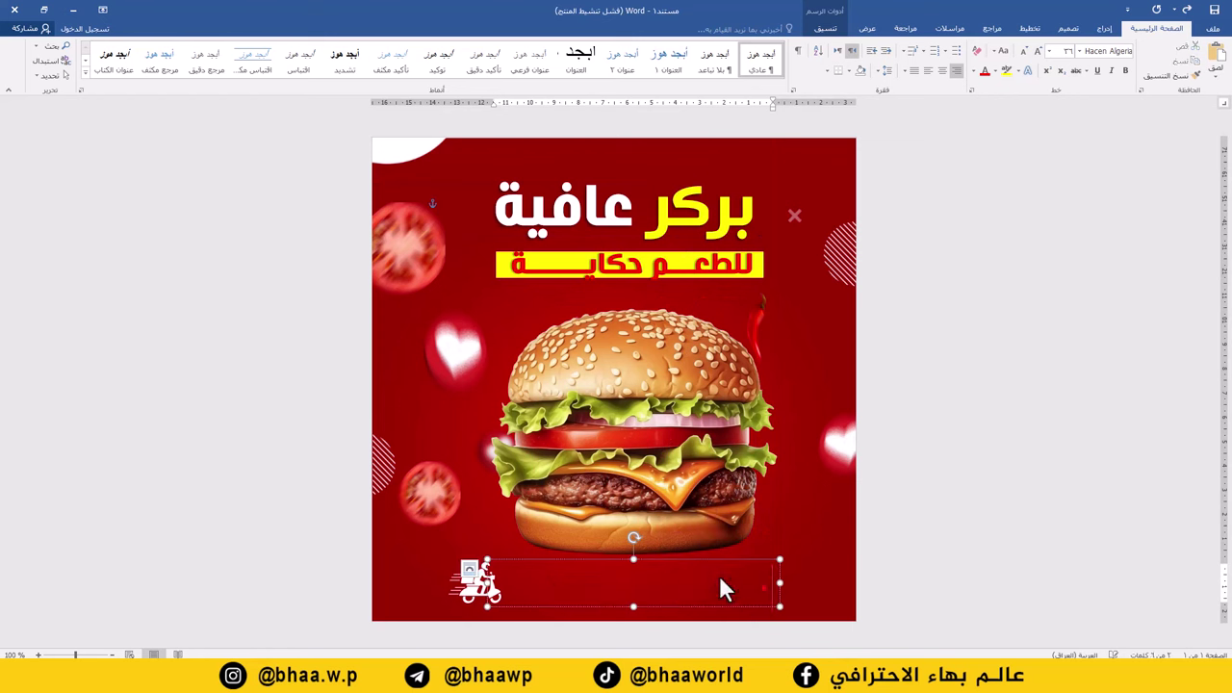
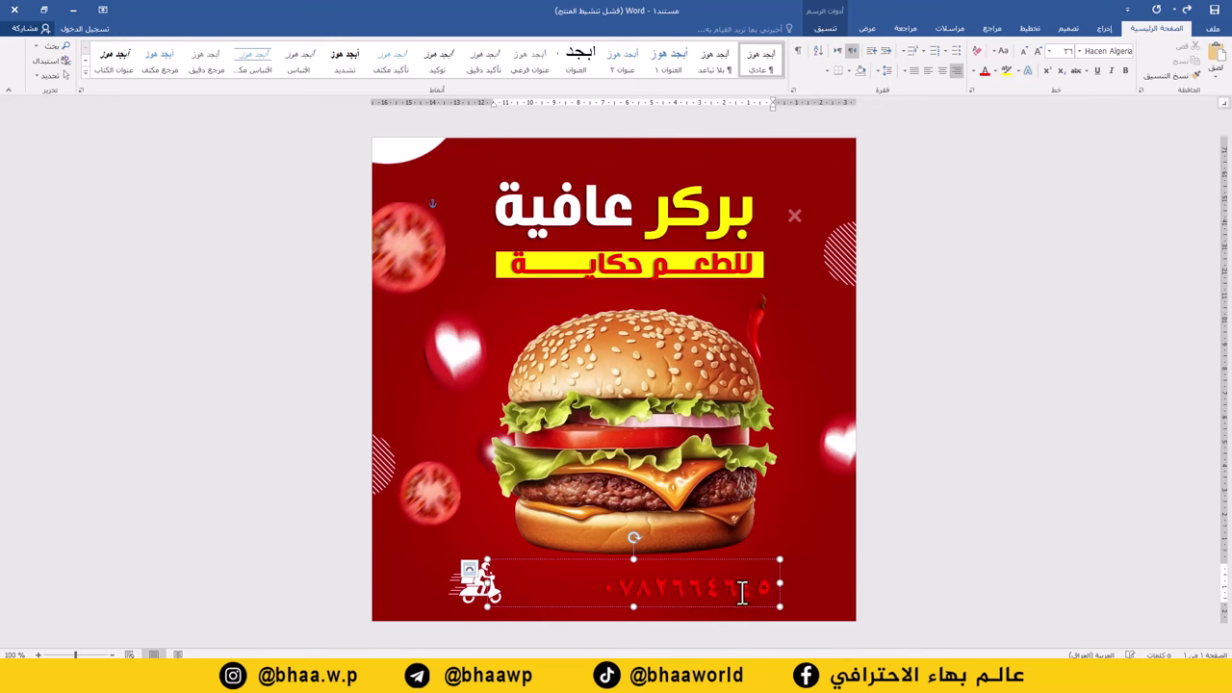
left_click(1077, 50)
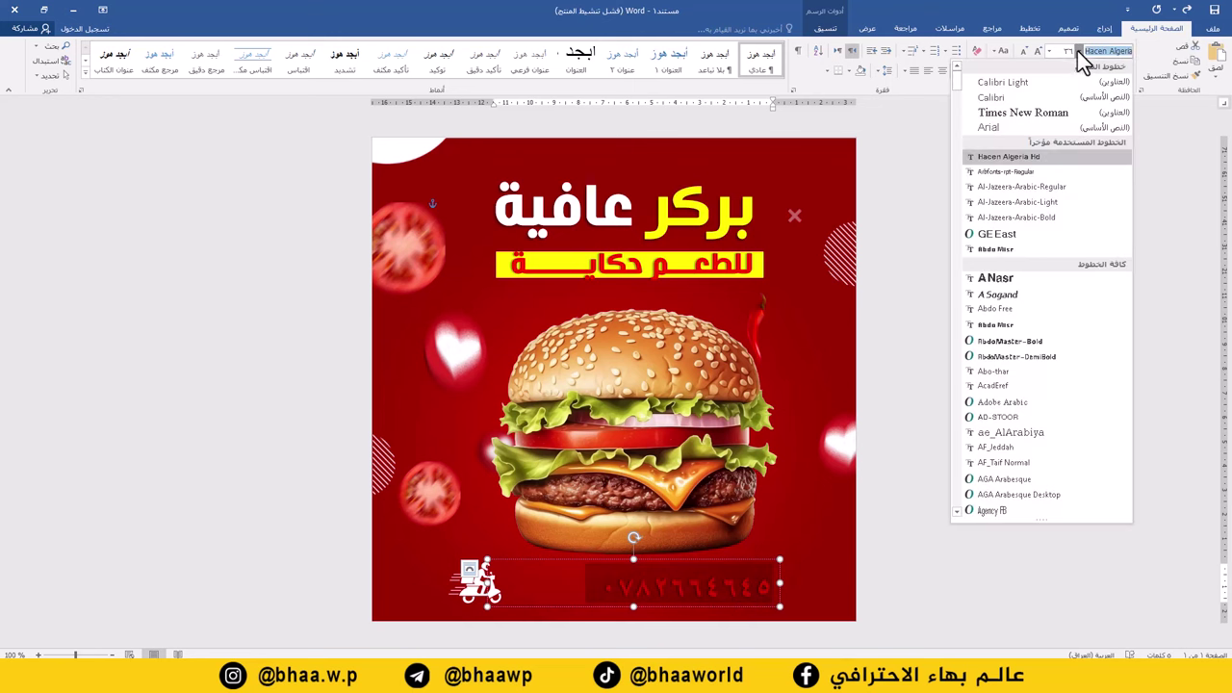
left_click(1040, 216)
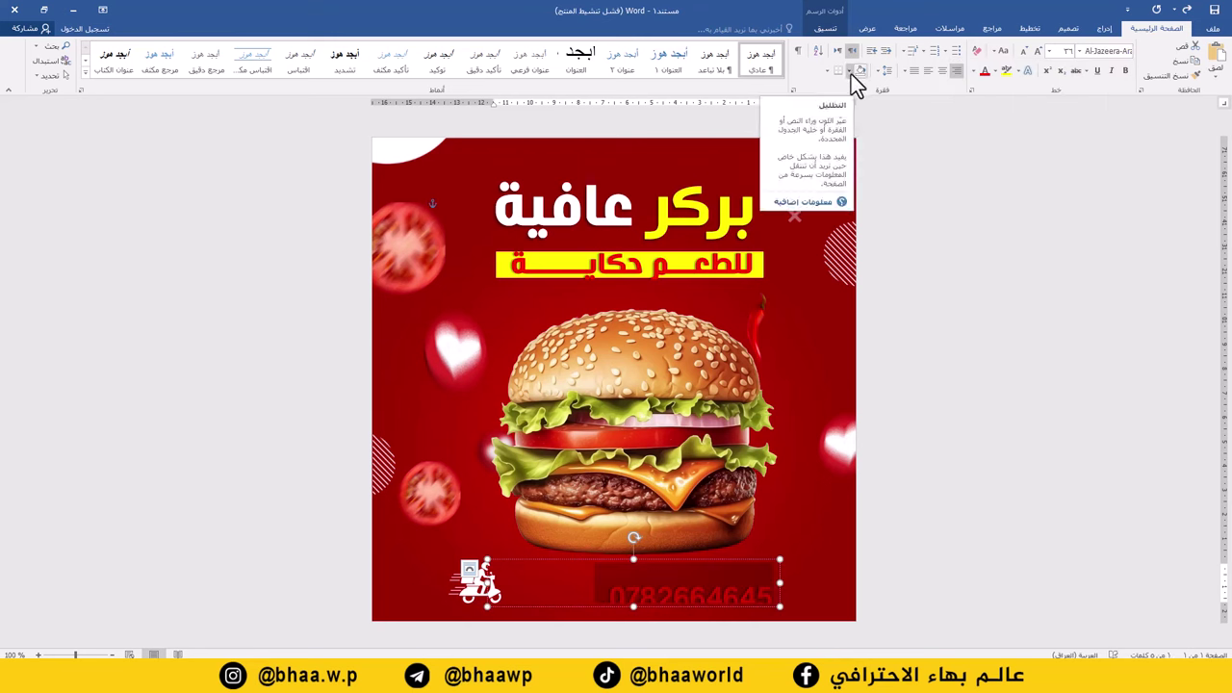
Colour the phone number yellow, fit its box beside the scooter icon, and copy it rightward.
left_click(974, 72)
left_click(953, 197)
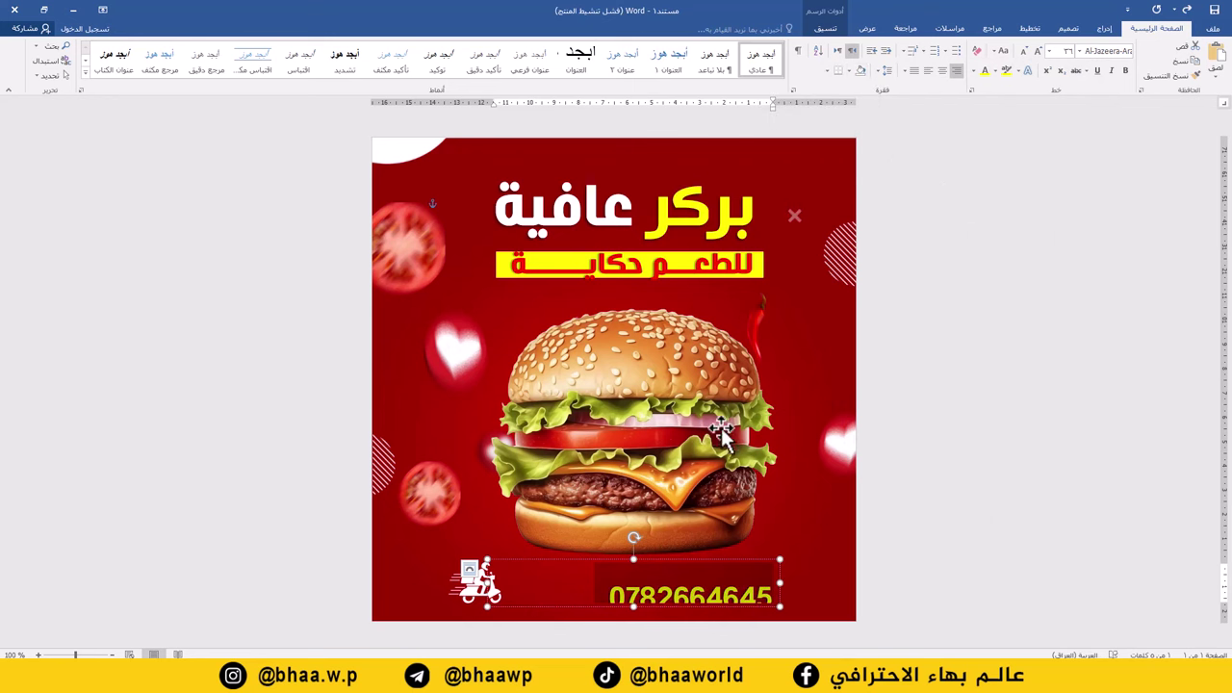
left_click_drag(630, 568, 606, 544)
mouse_move(615, 591)
left_mouse_down()
mouse_move(605, 626)
mouse_move(610, 608)
left_mouse_up()
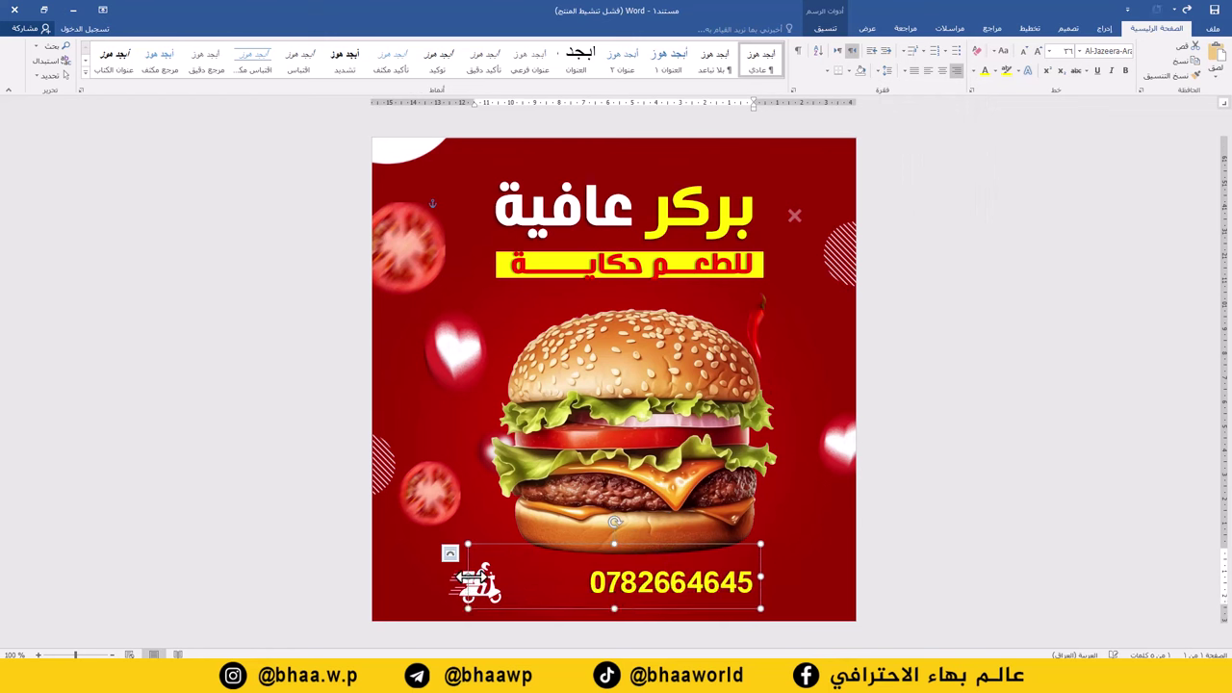
left_click_drag(468, 577, 574, 581)
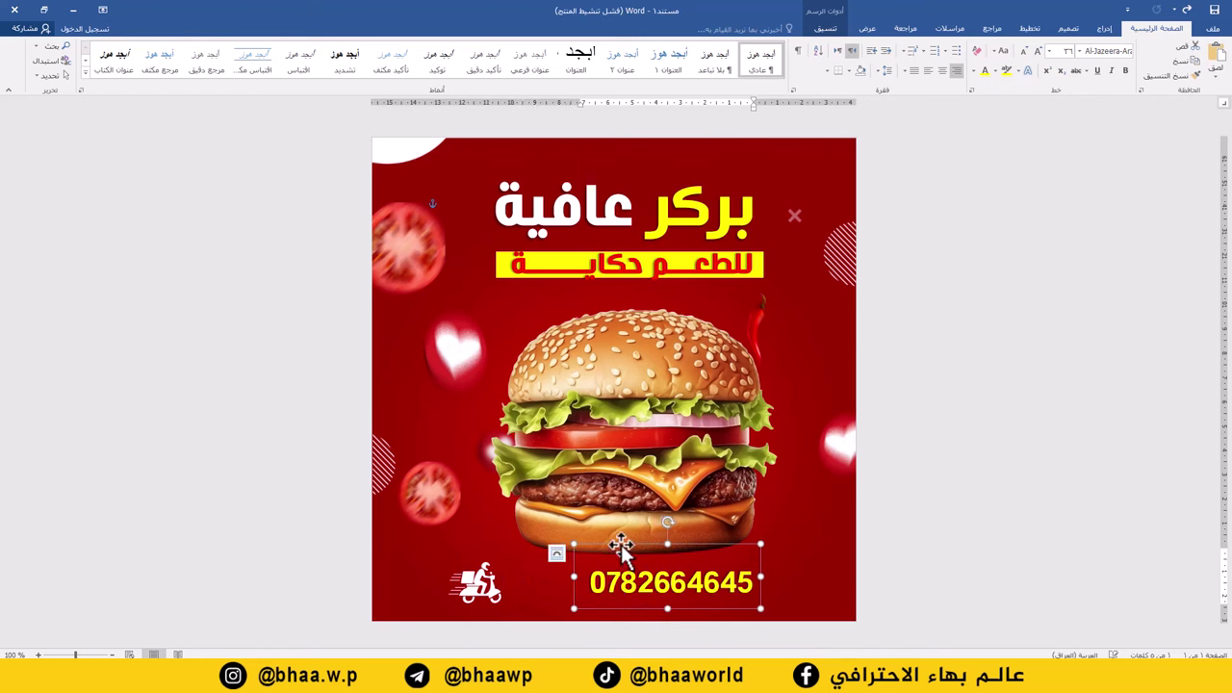
left_click_drag(620, 542, 537, 551)
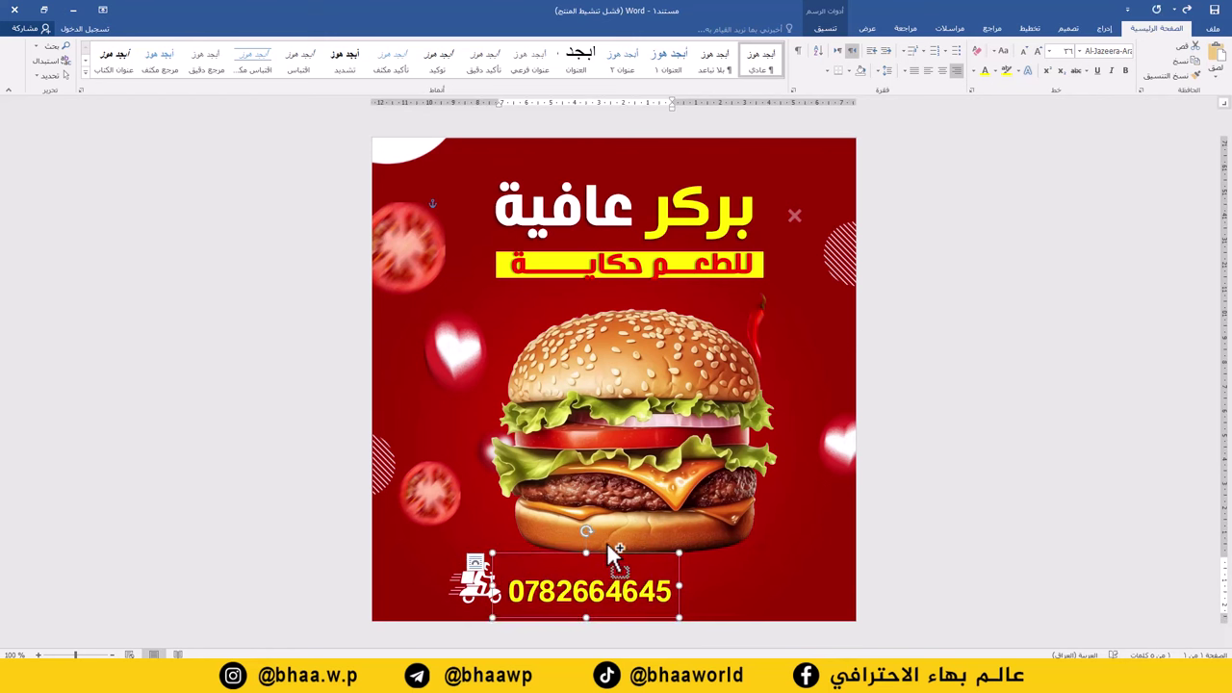
left_click_drag(626, 546, 804, 551)
Replace the duplicate number with the location text بغداد | الكرادة at a smaller size.
double_click(774, 592)
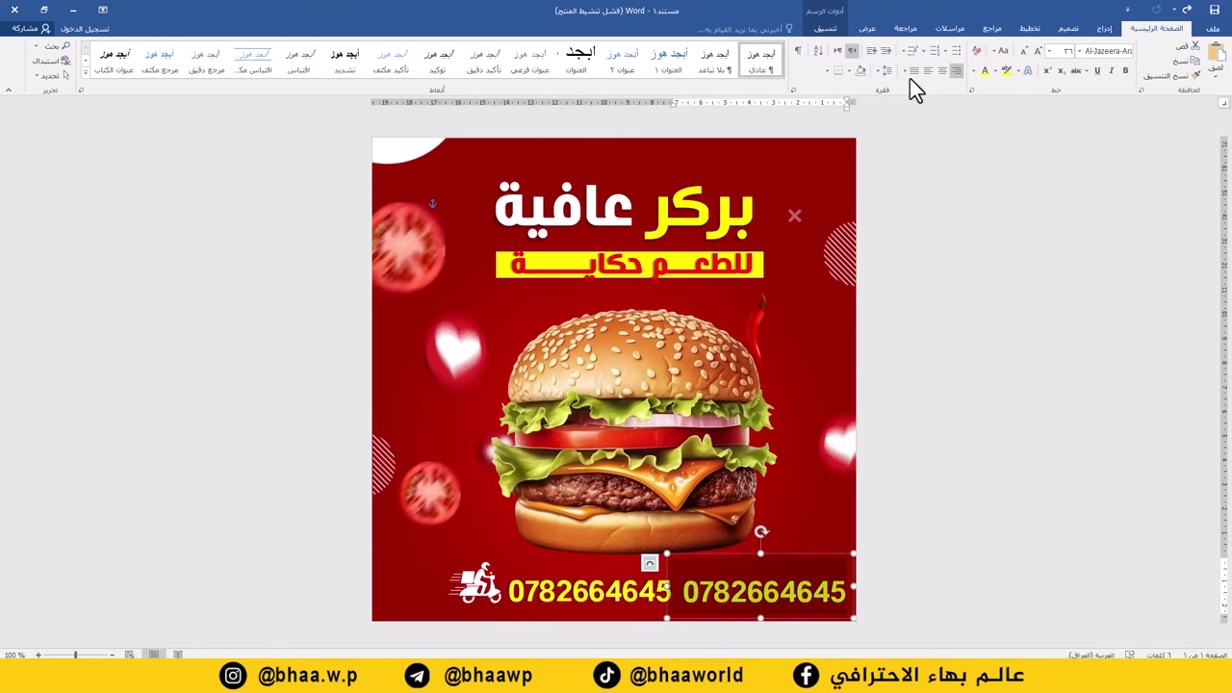
left_click(1025, 51)
left_click(1025, 51)
left_click(1025, 51)
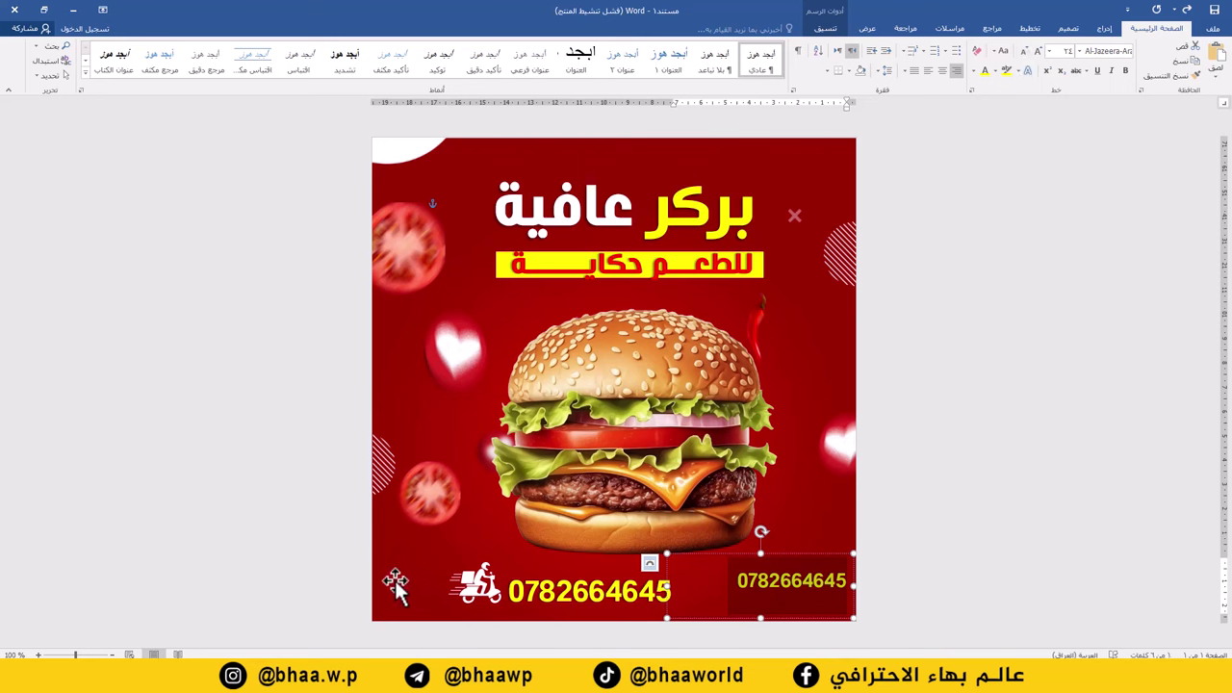
type("بغداد | ال")
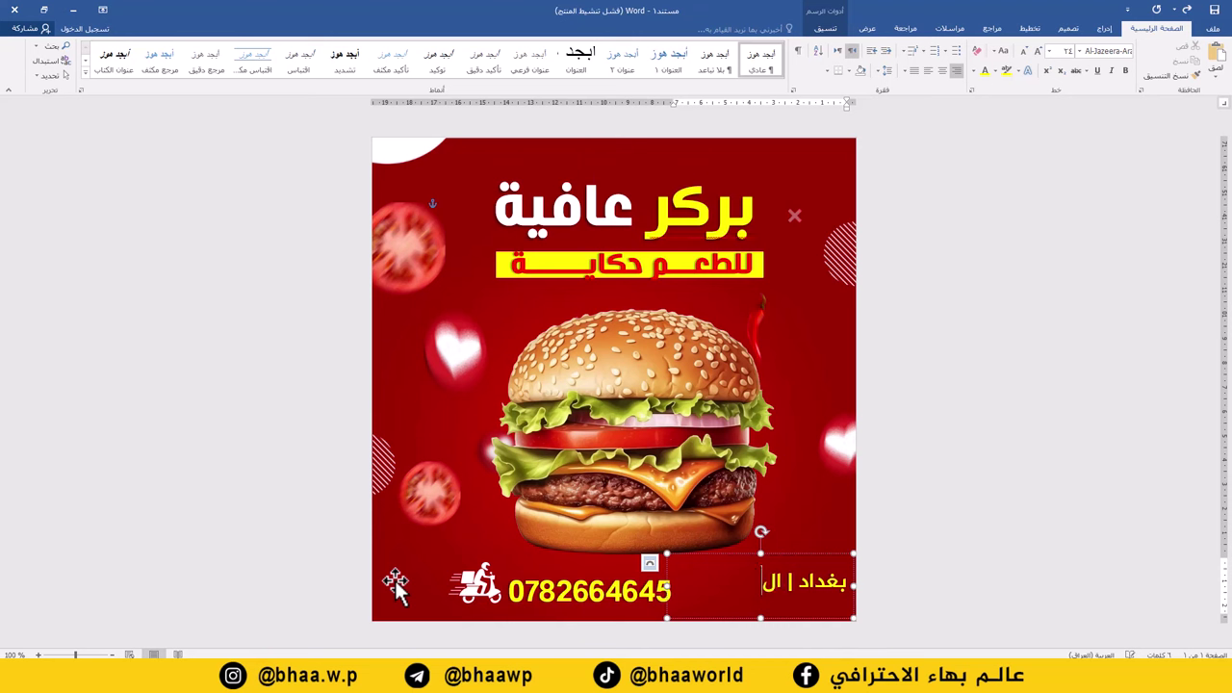
type("ش")
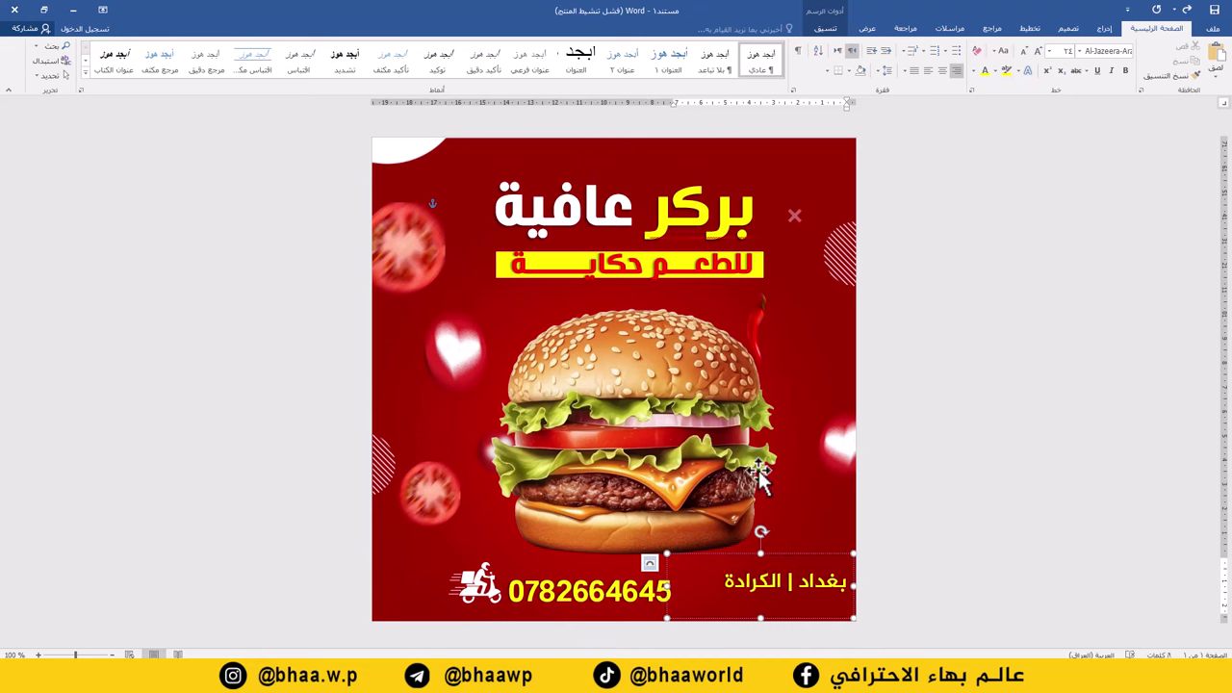
Make the location text white, slightly larger, and fit its box at the bottom right.
key("ctrl+a")
left_click(973, 73)
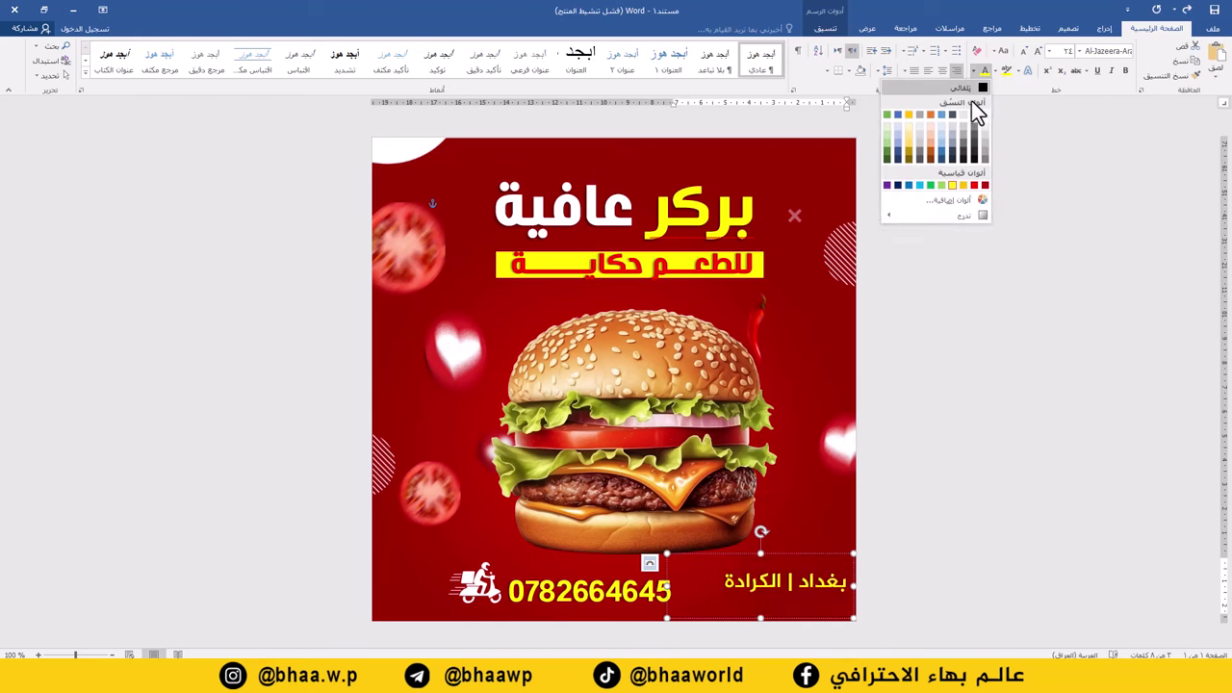
left_click(985, 113)
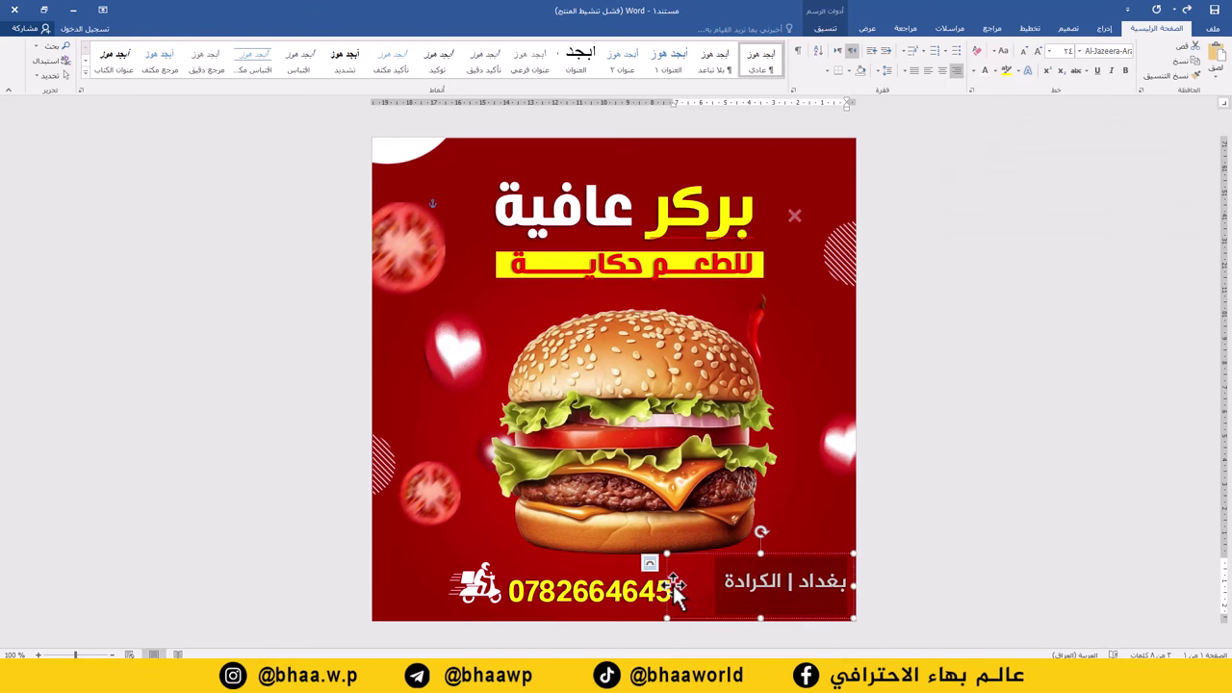
left_click_drag(666, 586, 734, 565)
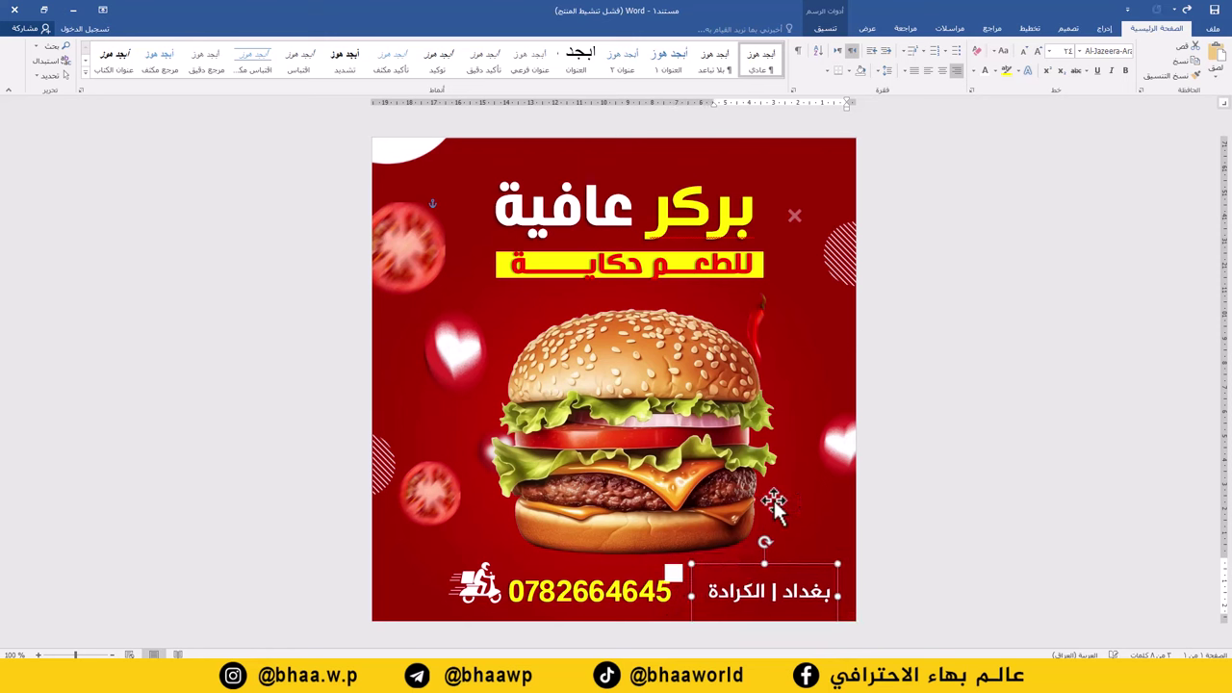
left_click(1025, 51)
left_click_drag(776, 563, 768, 565)
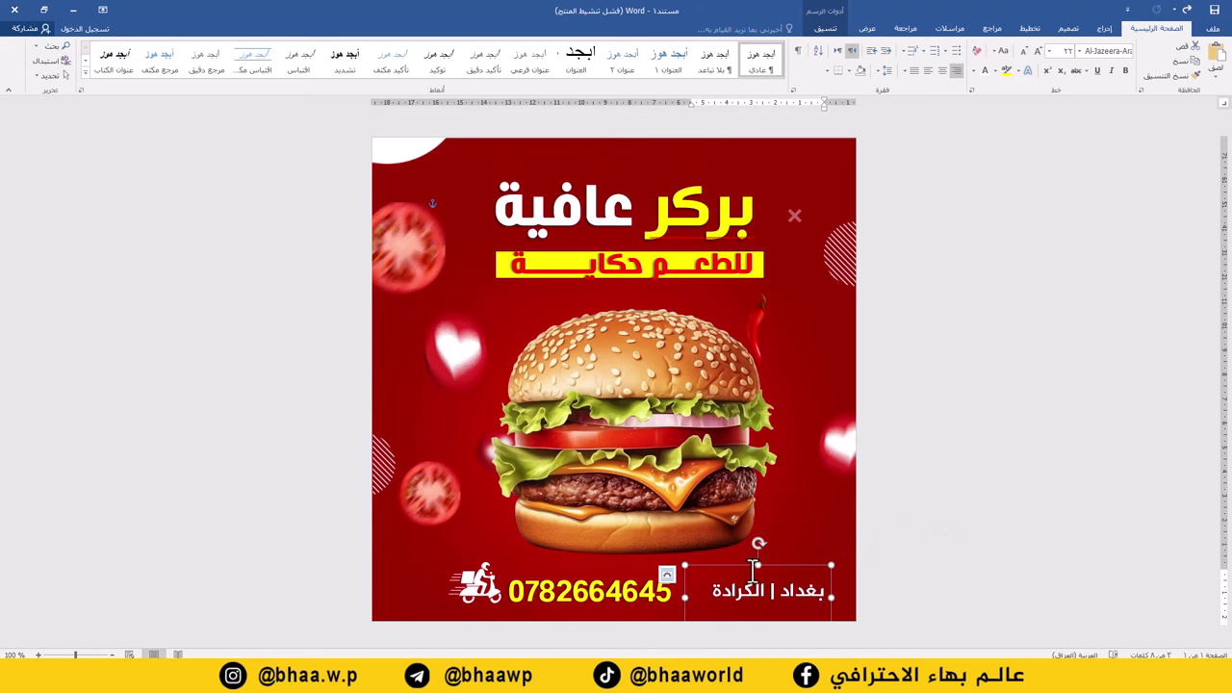
Select the scooter icon and bottom texts together and move them slightly left.
left_click(597, 588)
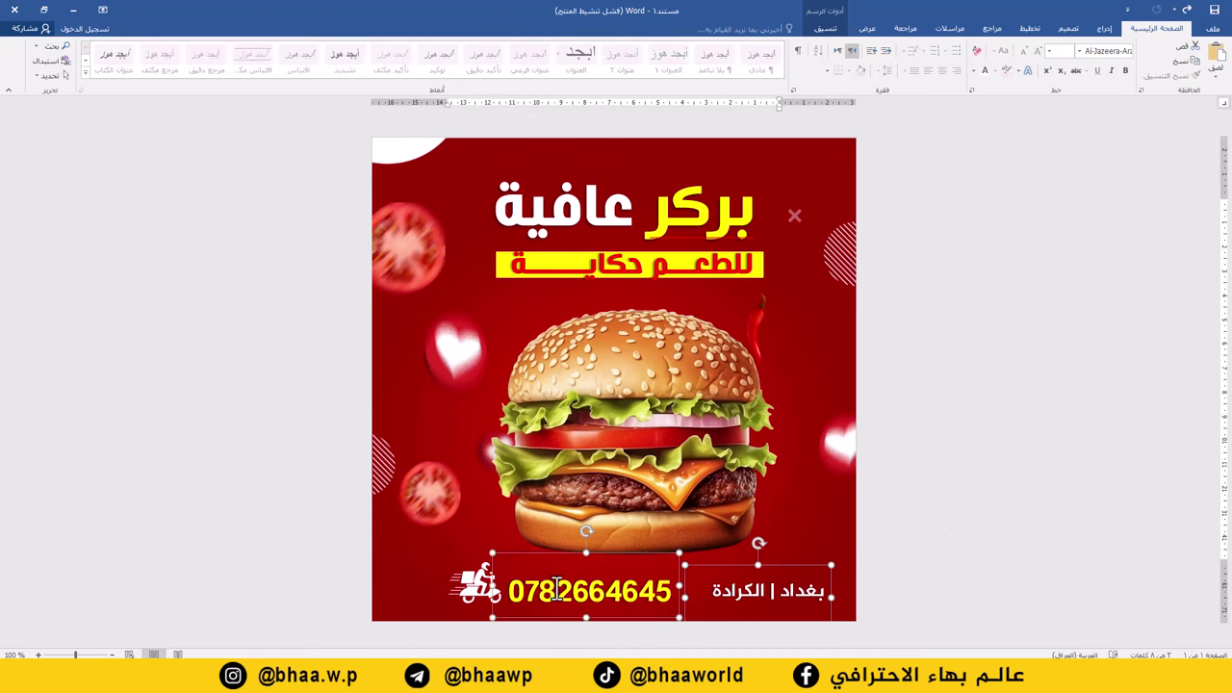
left_click(472, 584, "shift")
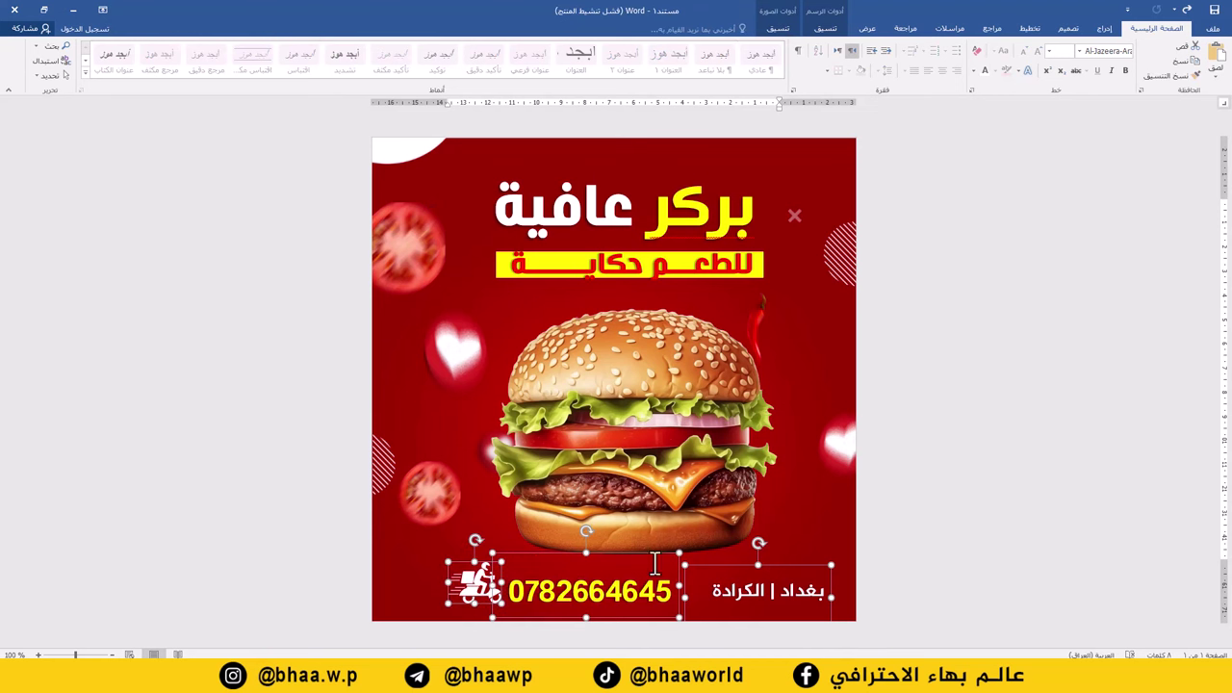
left_click_drag(613, 550, 592, 551)
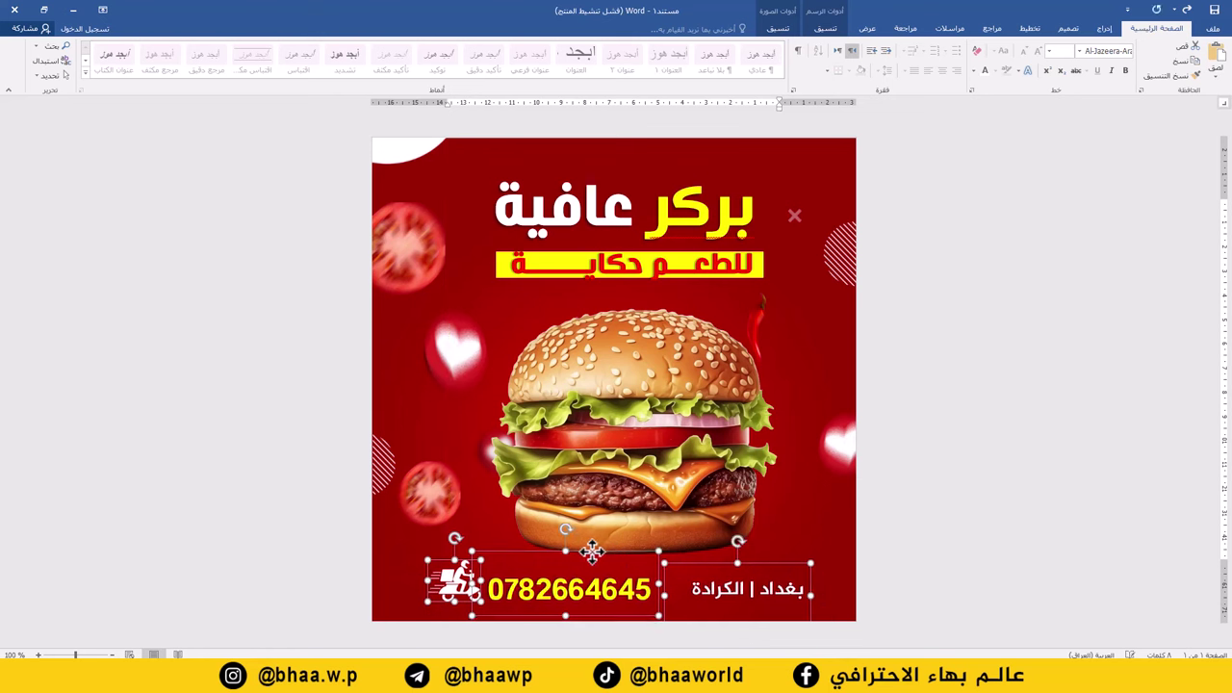
left_click(538, 337)
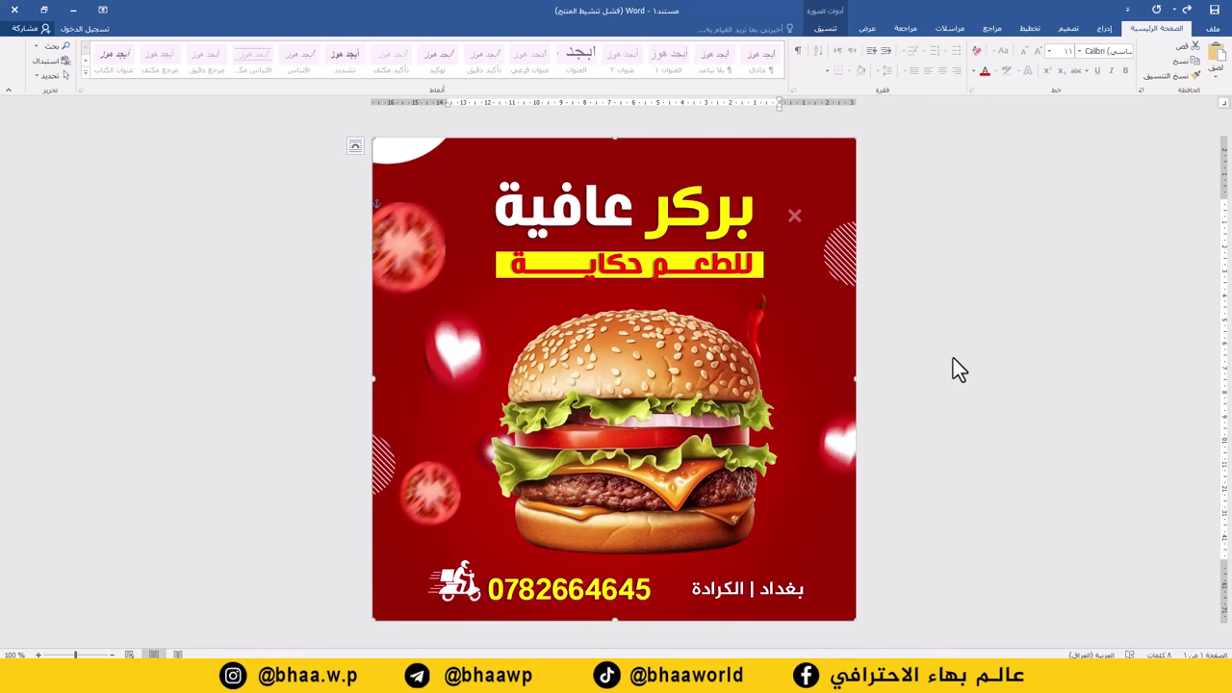